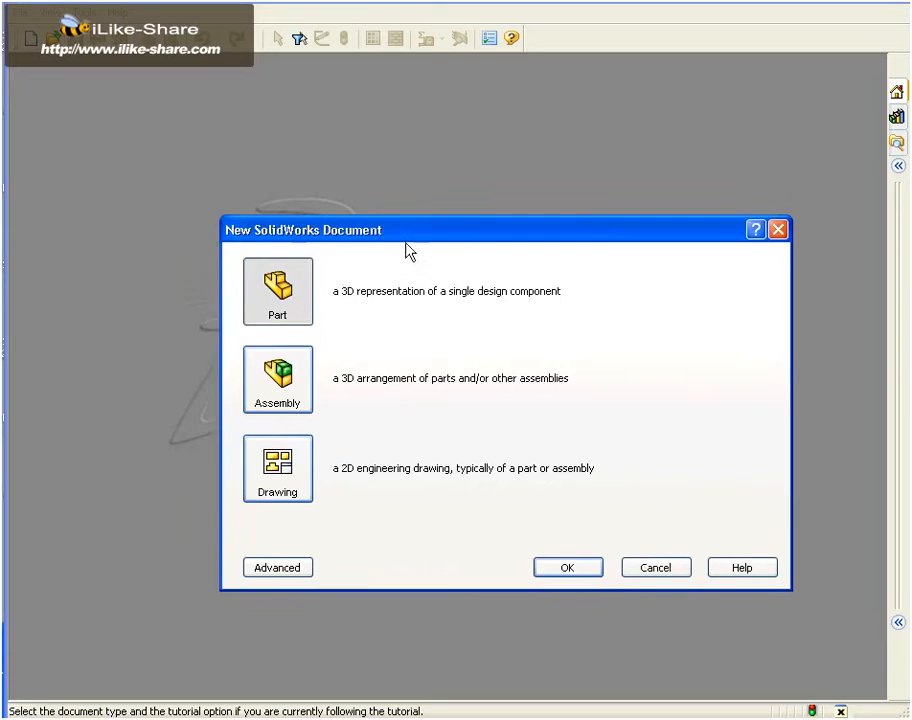
Create a new part and start a line sketch on the Top Plane
{"action": "left_click", "coordinate": [562, 558]}
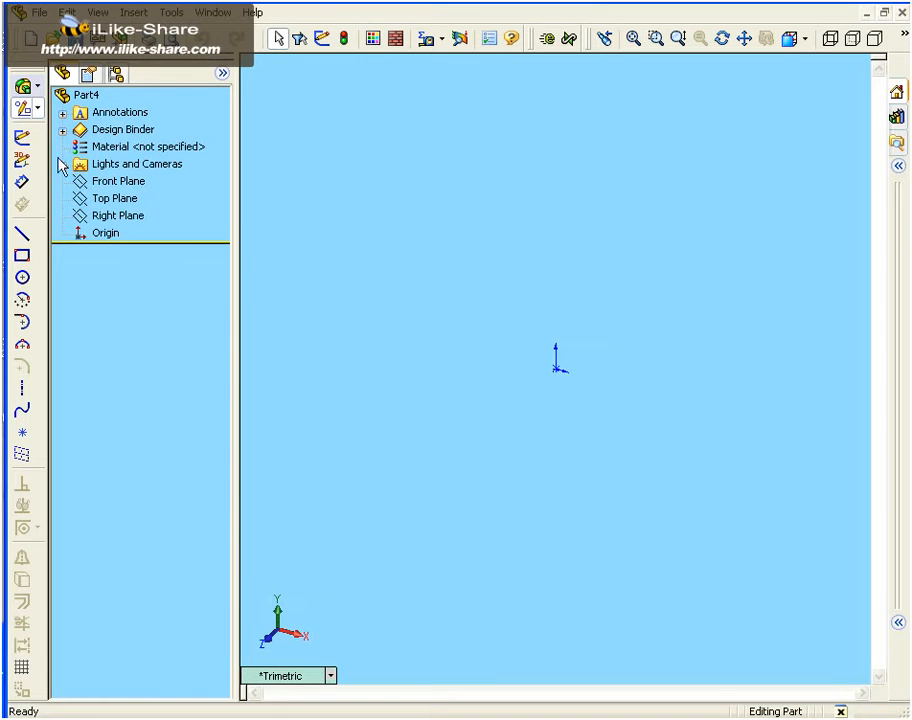
{"action": "left_click", "coordinate": [24, 108]}
{"action": "left_click", "coordinate": [24, 108]}
{"action": "left_click", "coordinate": [22, 235]}
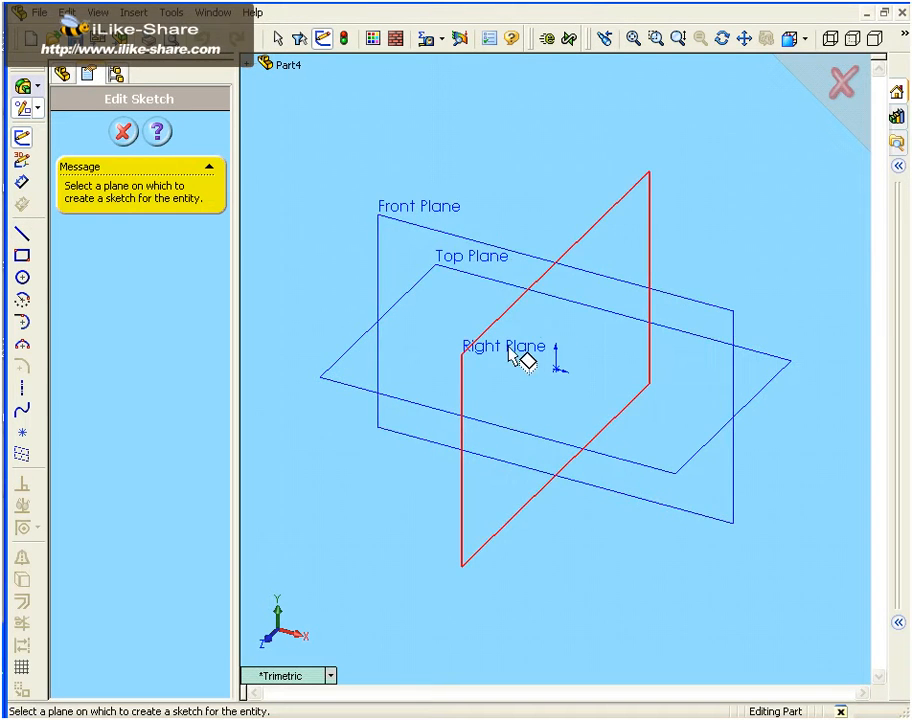
{"action": "left_click", "coordinate": [506, 290]}
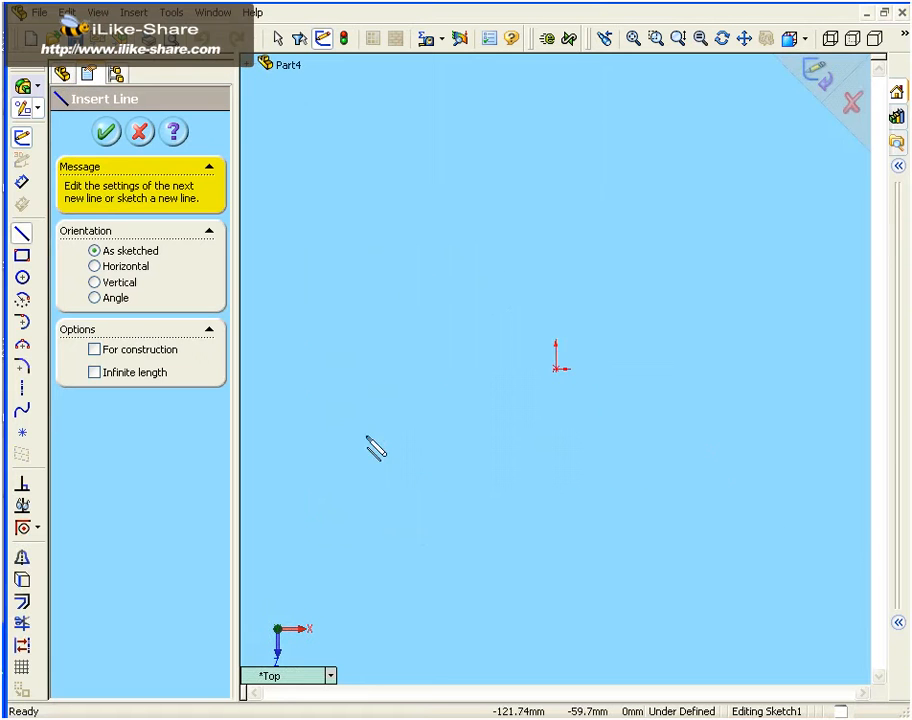
Turn on the grid display in the document's grid and snap settings
{"action": "left_click", "coordinate": [21, 667]}
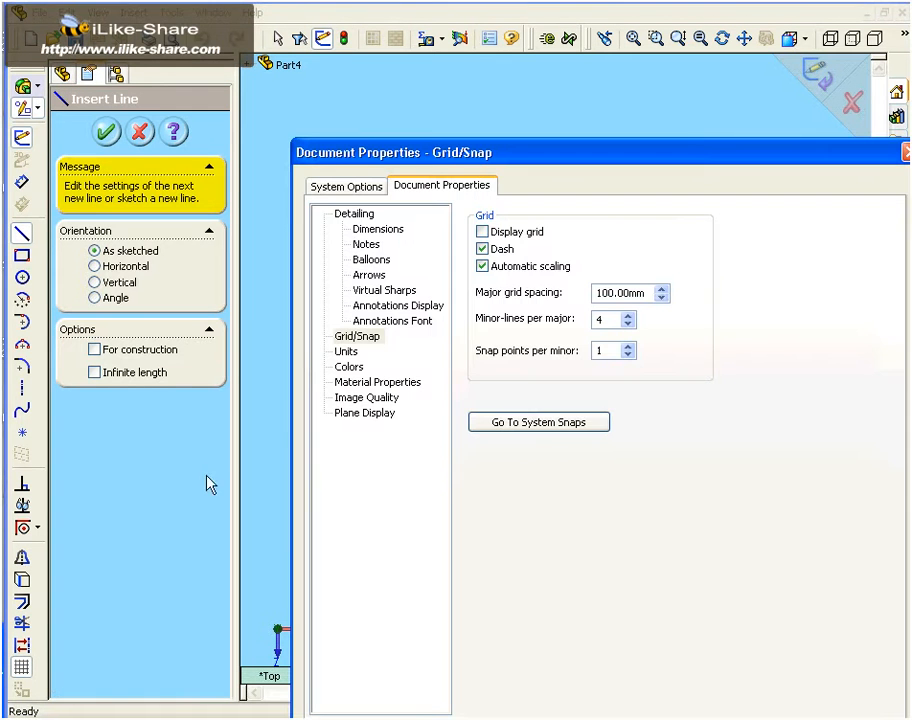
{"action": "left_click", "coordinate": [482, 231]}
{"action": "left_click_drag", "start_coordinate": [504, 152], "coordinate": [387, 53]}
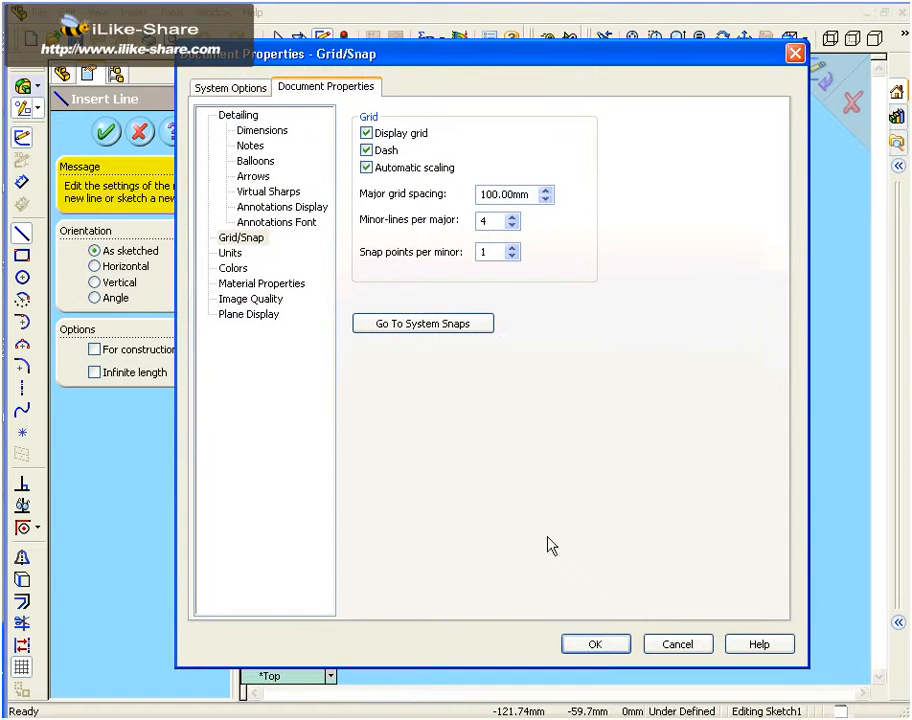
{"action": "left_click", "coordinate": [594, 645]}
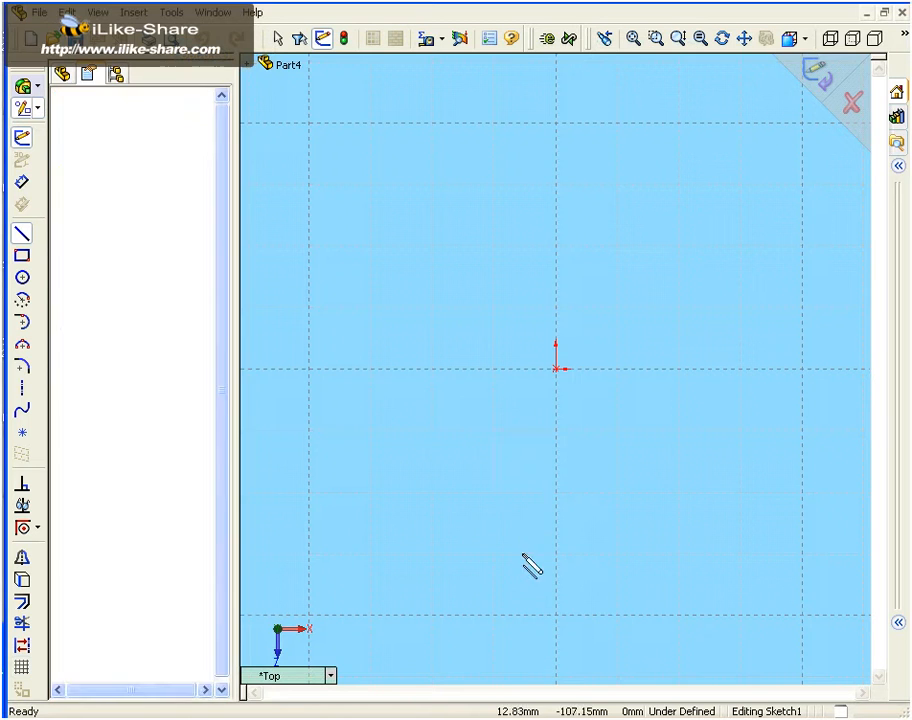
Sketch a connected chain of a horizontal line about 116 mm long, an upward line at about 47°, and a tangent 180° arc of about 23.3 mm radius
{"action": "left_click", "coordinate": [589, 635]}
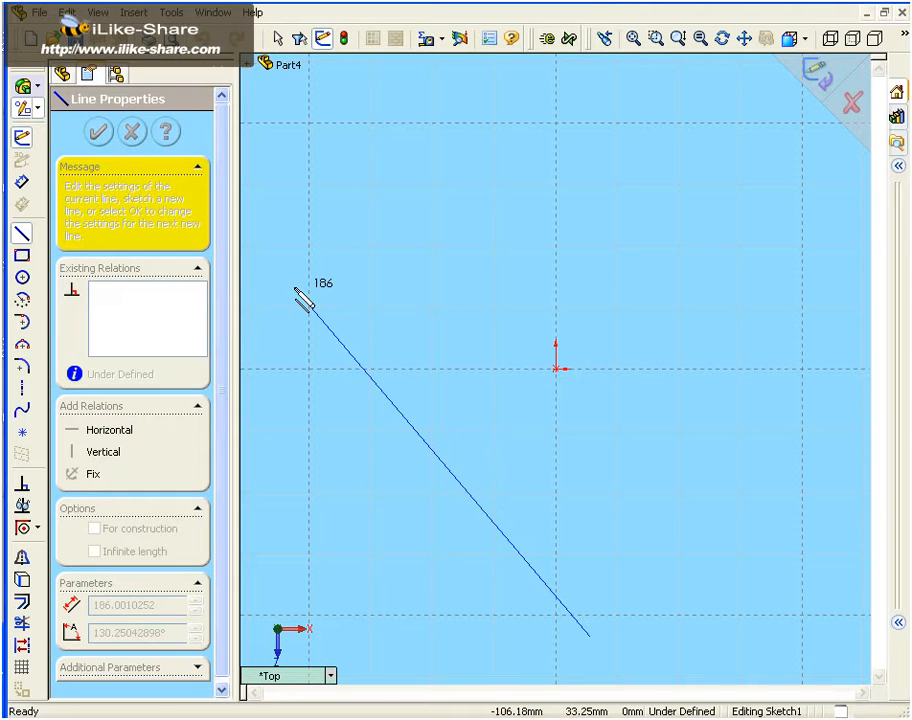
{"action": "key", "text": "Escape"}
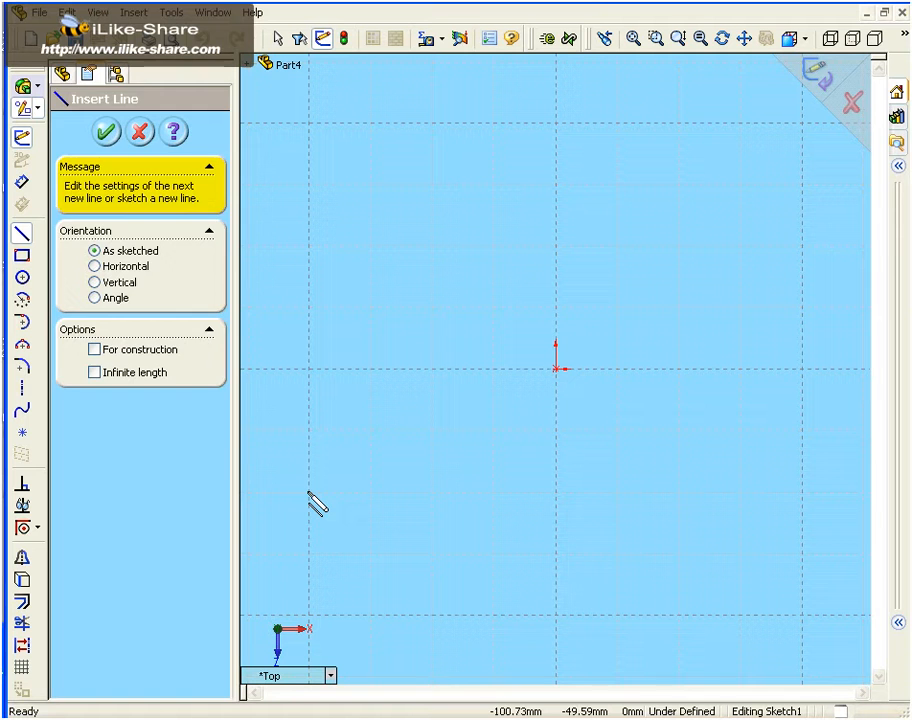
{"action": "left_click", "coordinate": [309, 493]}
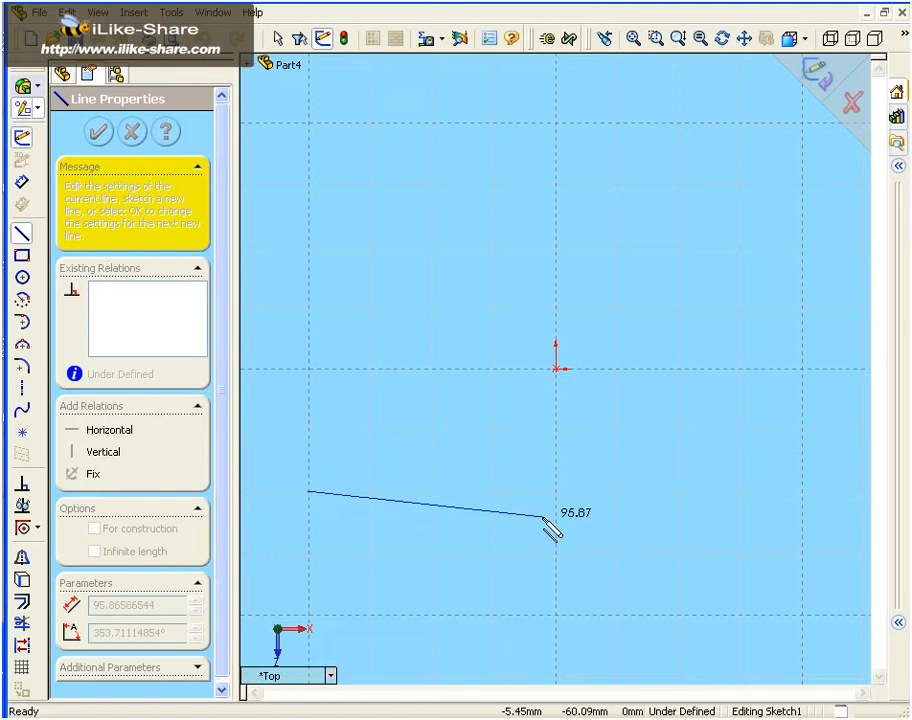
{"action": "left_click", "coordinate": [594, 492]}
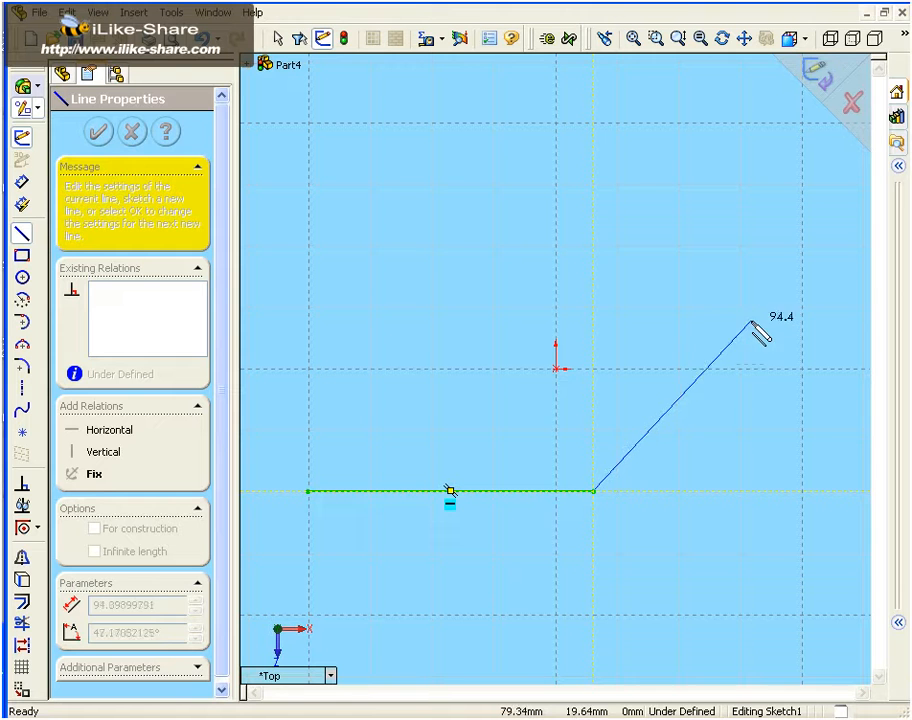
{"action": "left_click", "coordinate": [733, 343]}
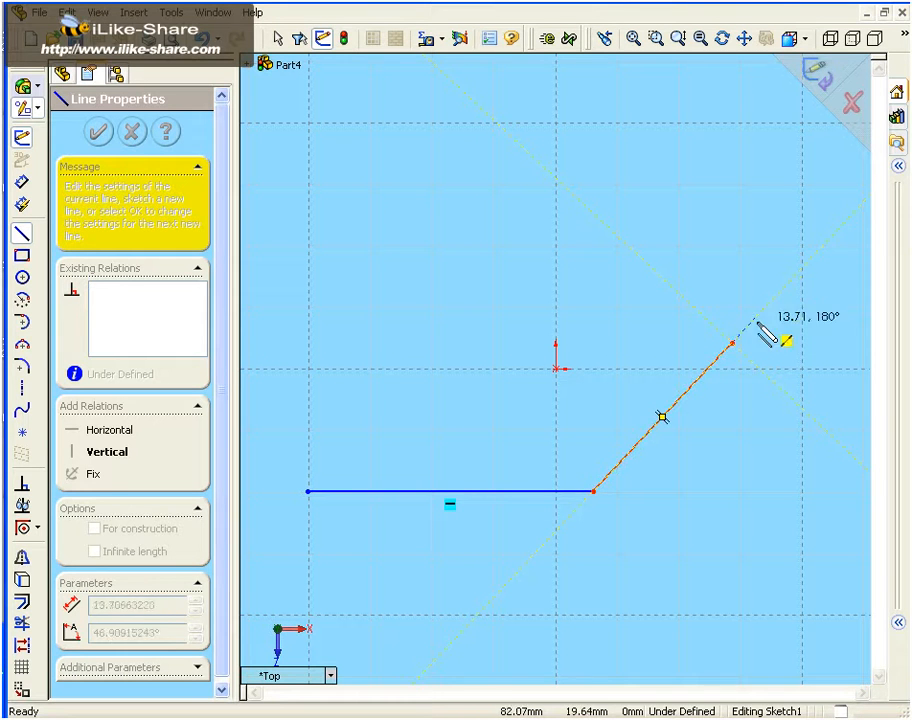
{"action": "left_click", "coordinate": [732, 343]}
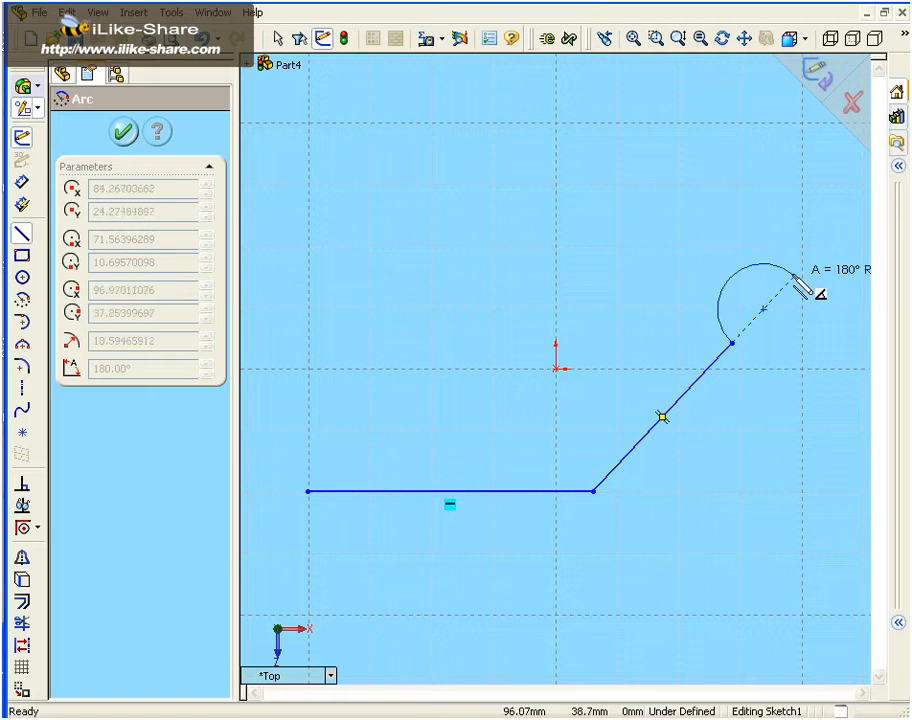
{"action": "left_click", "coordinate": [649, 266]}
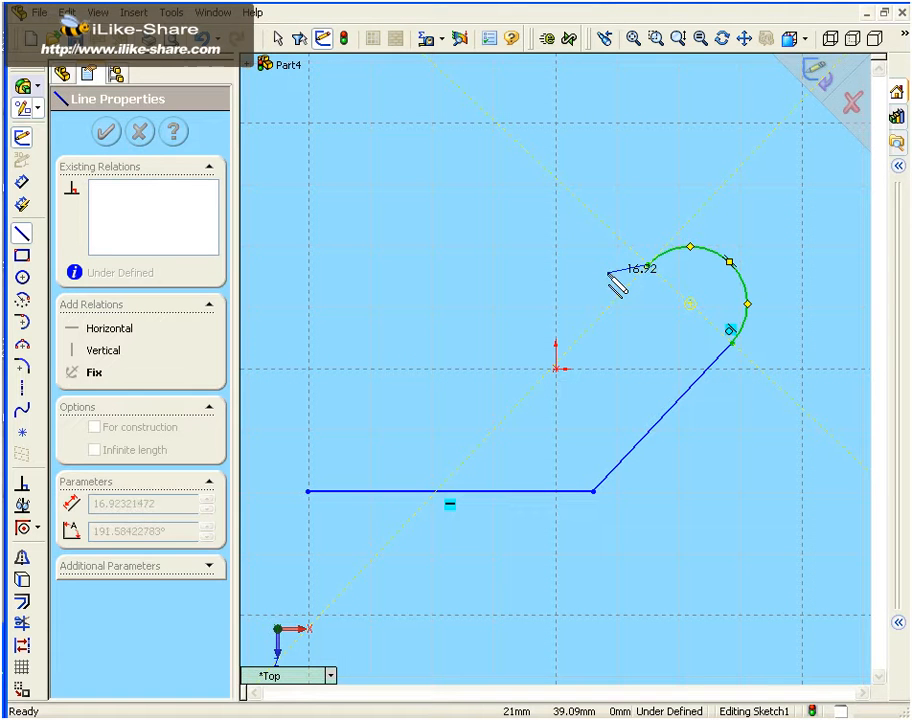
Switch the sketch chain to arc mode and back to line mode
{"action": "right_click", "coordinate": [606, 238]}
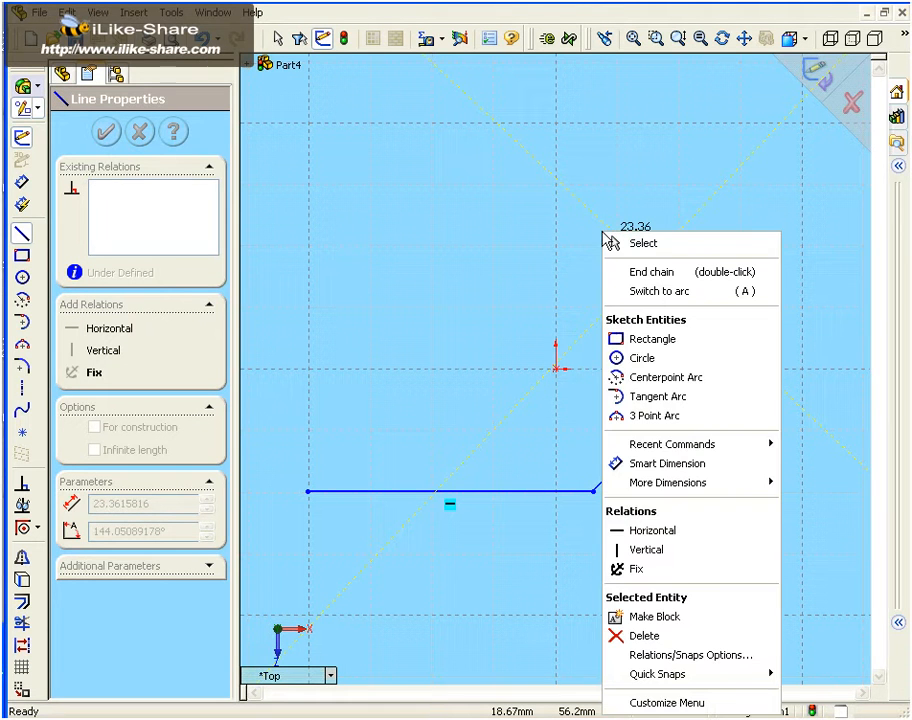
{"action": "left_click", "coordinate": [662, 298]}
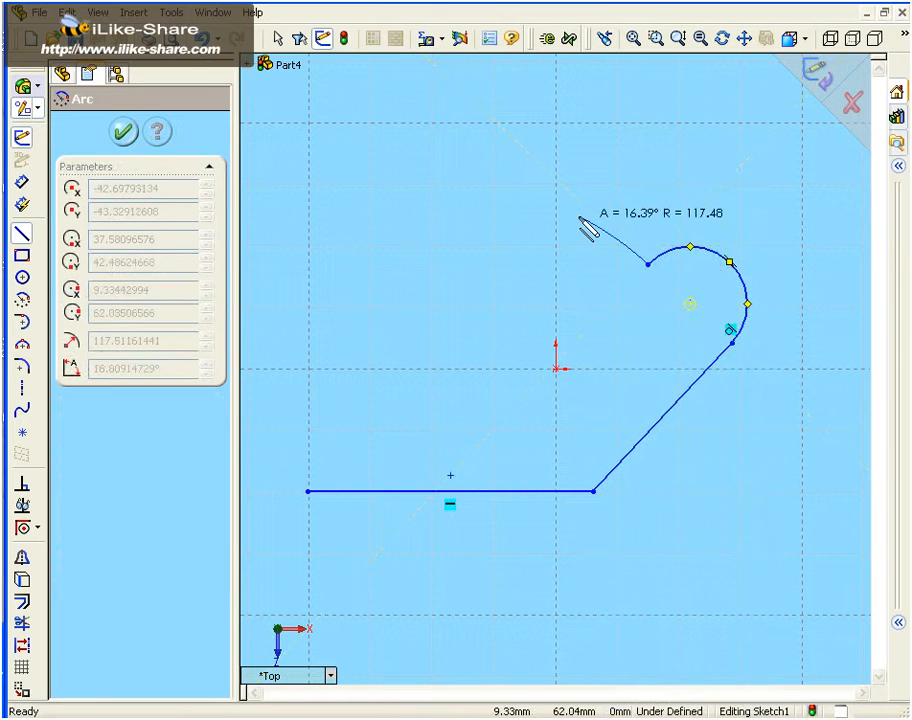
{"action": "right_click", "coordinate": [604, 247]}
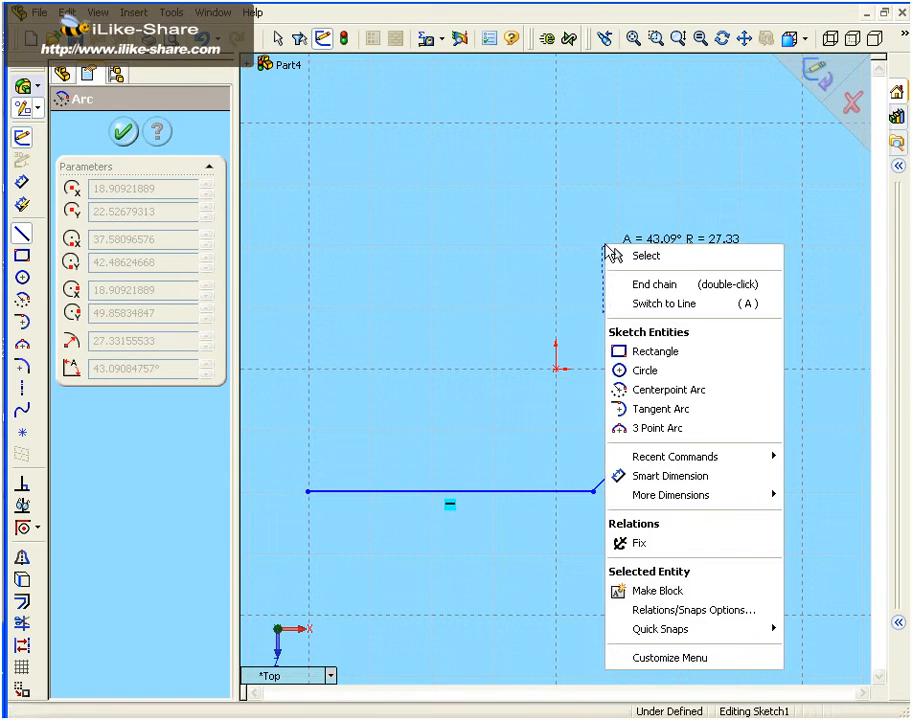
{"action": "left_click", "coordinate": [683, 304]}
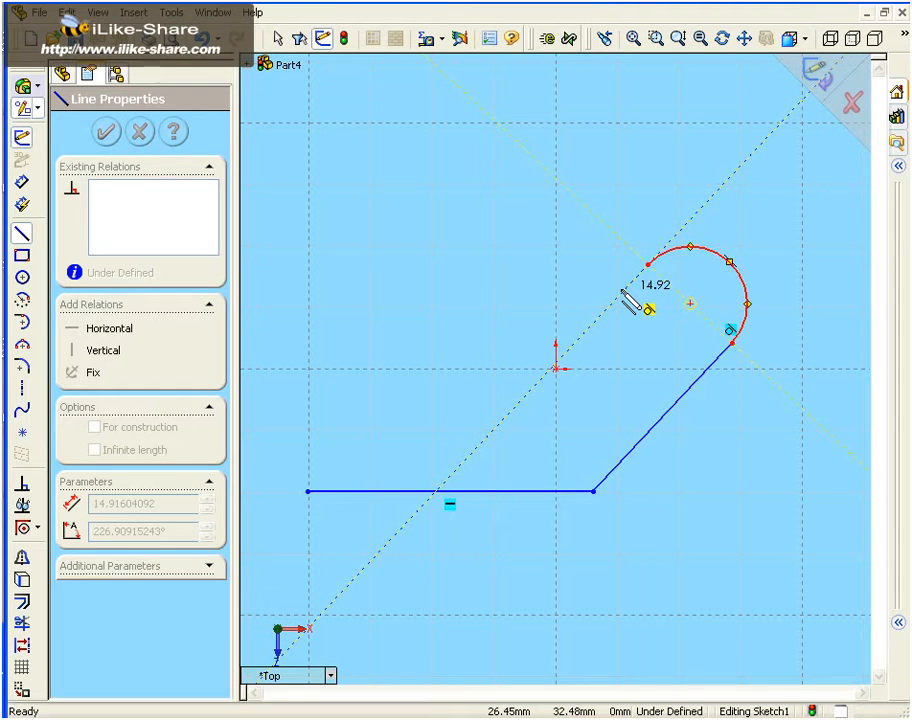
Close the profile with a tangent line about 50 mm long, a horizontal line about 105 mm long and a 180° arc of about 28 mm radius
{"action": "left_click", "coordinate": [565, 352]}
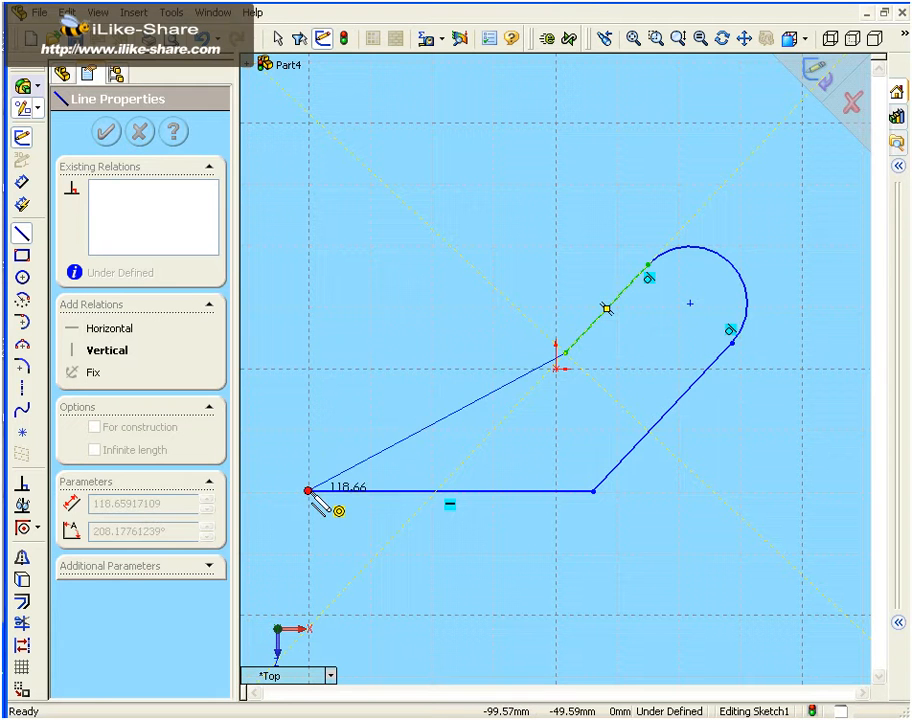
{"action": "left_click", "coordinate": [309, 354]}
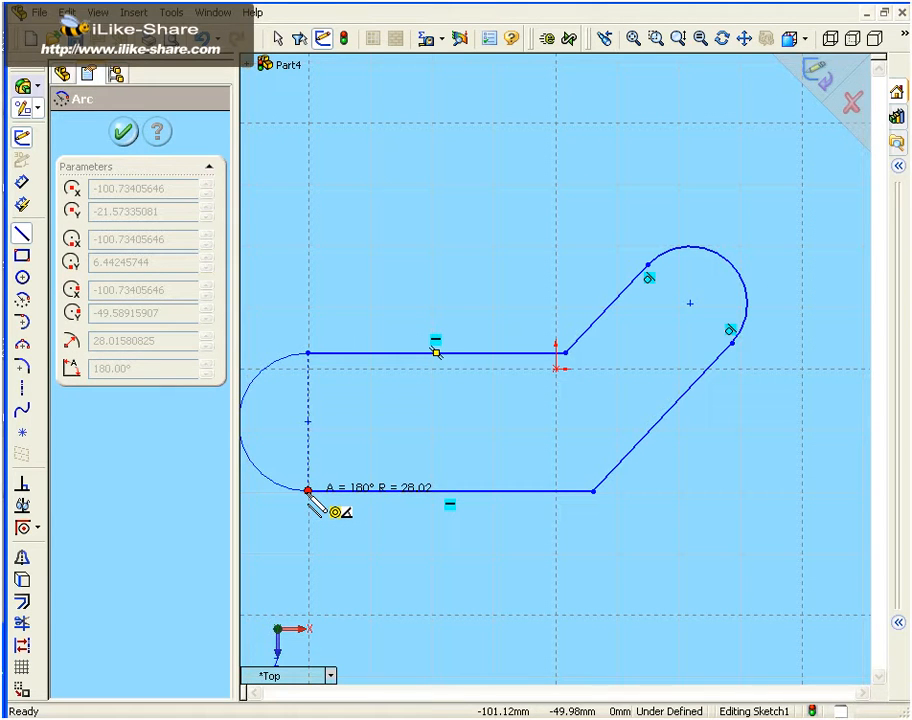
{"action": "left_click", "coordinate": [308, 491]}
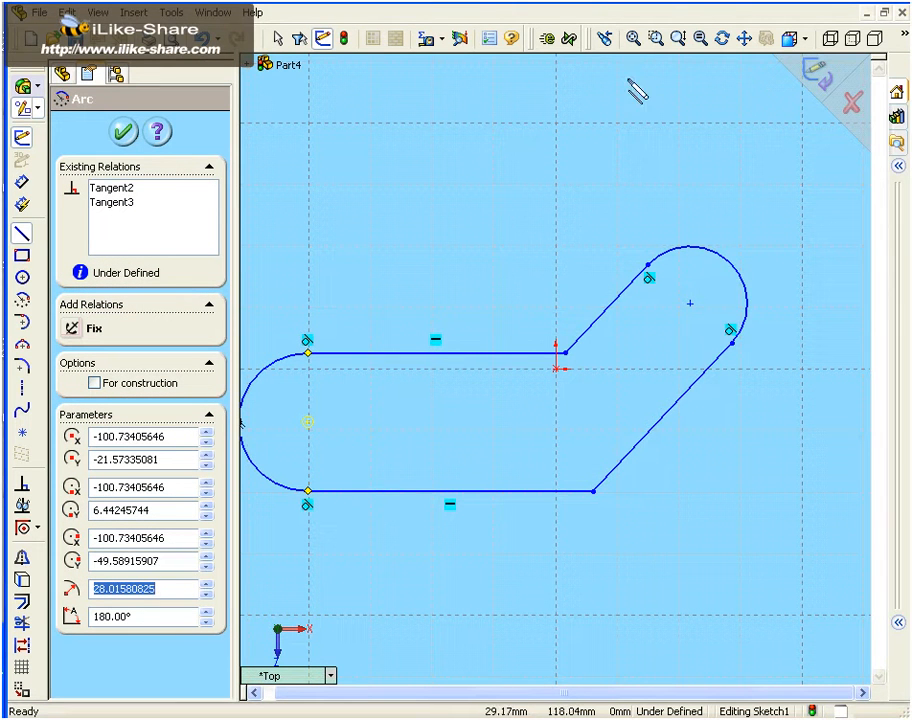
Dimension the length of the profile's lower horizontal line, placing the dimension below it
{"action": "left_click", "coordinate": [633, 39]}
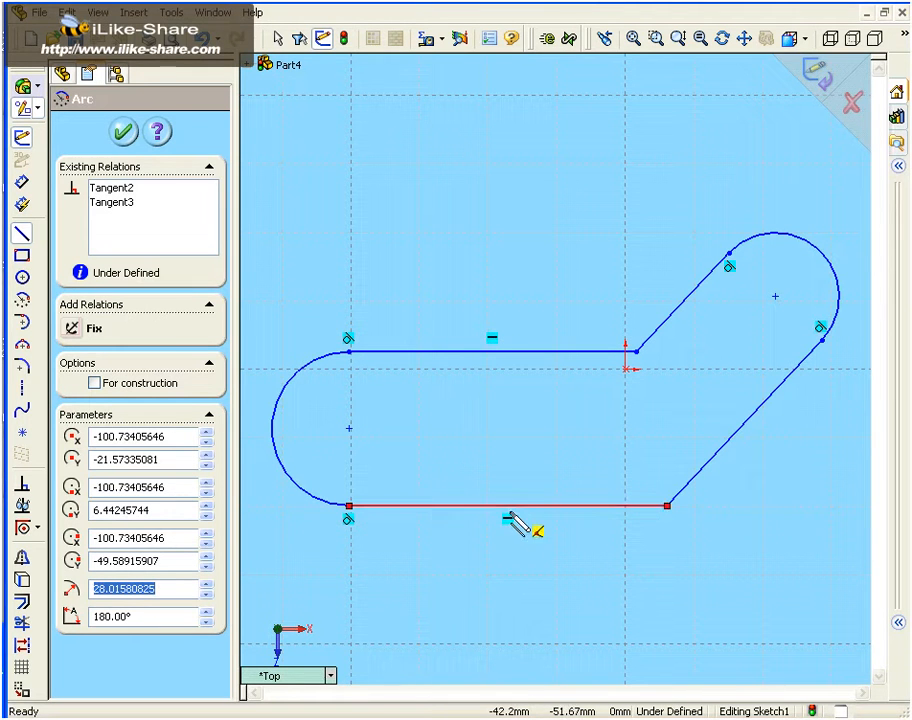
{"action": "left_click", "coordinate": [22, 184]}
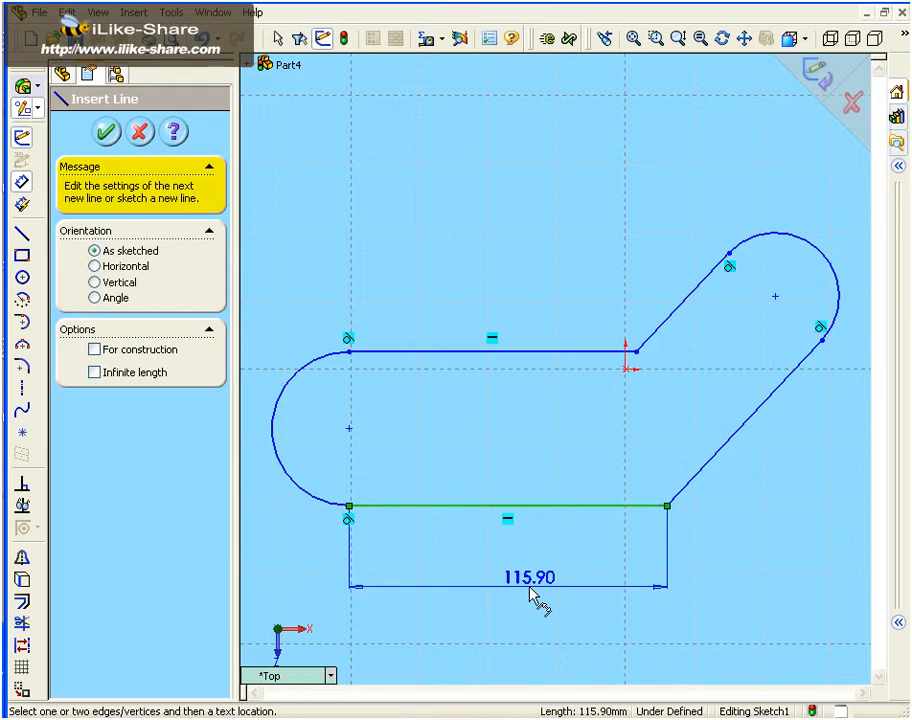
{"action": "left_click", "coordinate": [527, 597]}
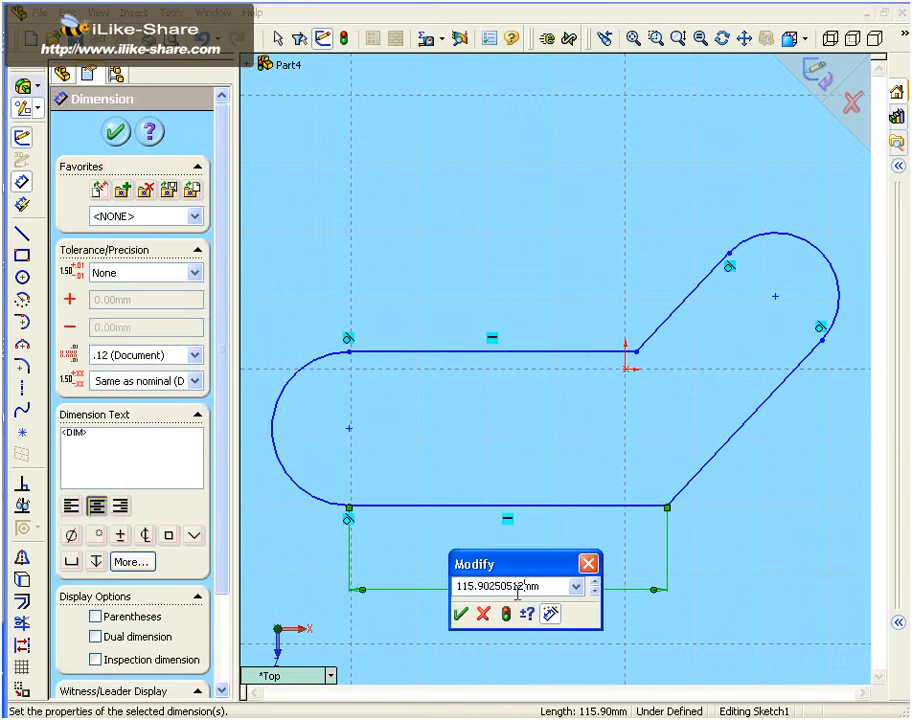
{"action": "left_click", "coordinate": [466, 556]}
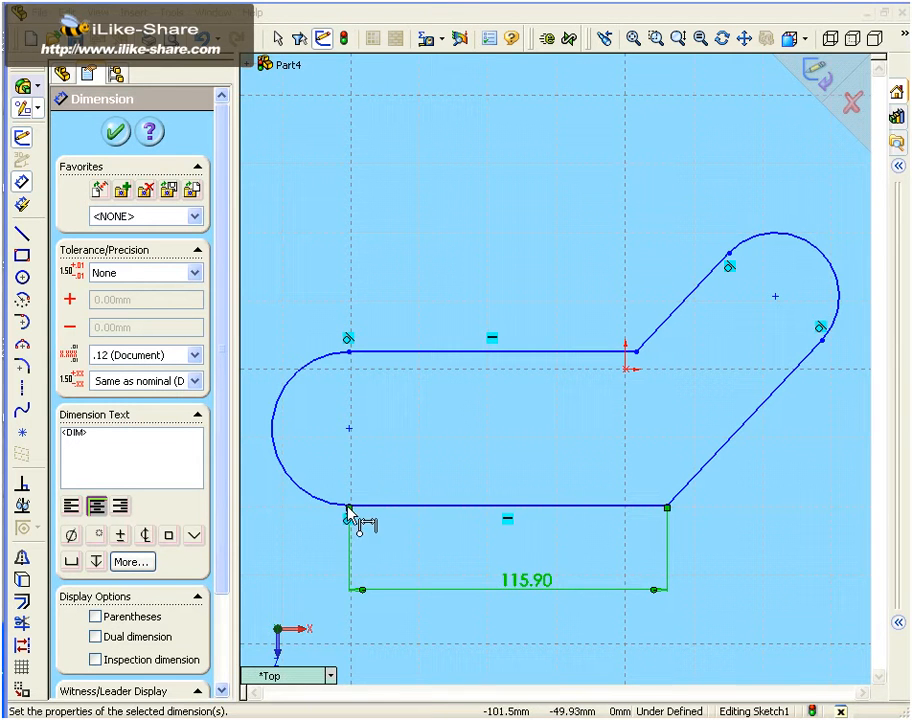
Dimension the horizontal distance from the lower line's left endpoint to the right arc's lower endpoint, below the first dimension
{"action": "left_click", "coordinate": [822, 340]}
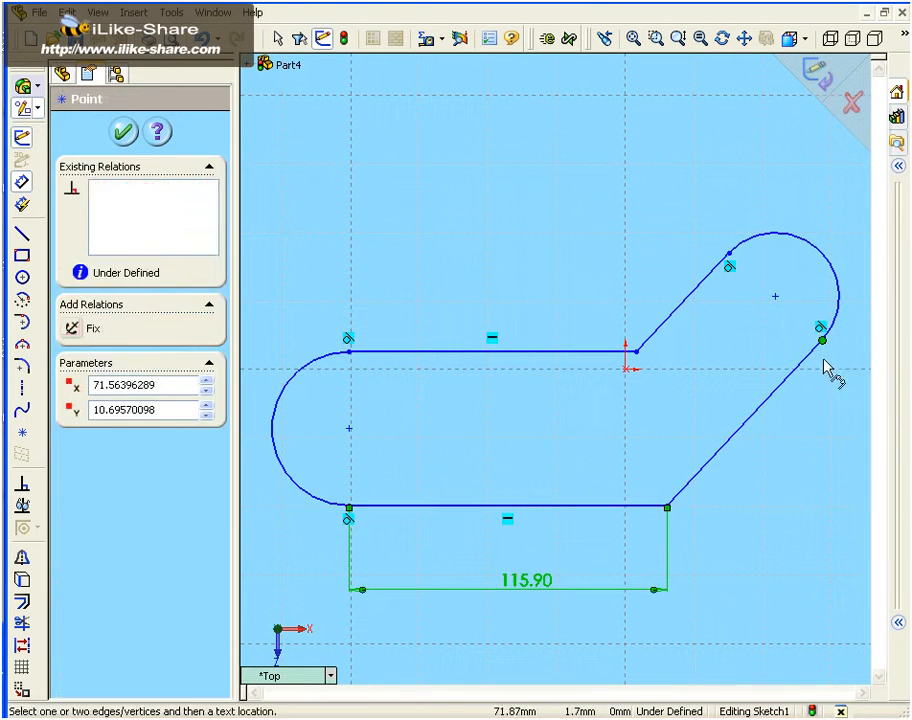
{"action": "left_click", "coordinate": [348, 507]}
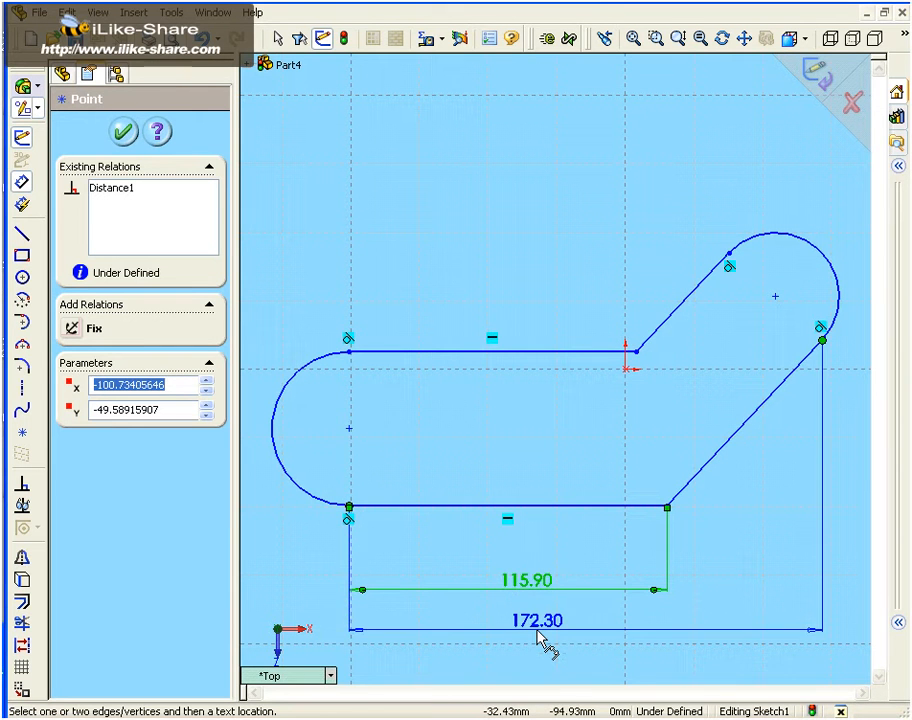
{"action": "left_click", "coordinate": [538, 636]}
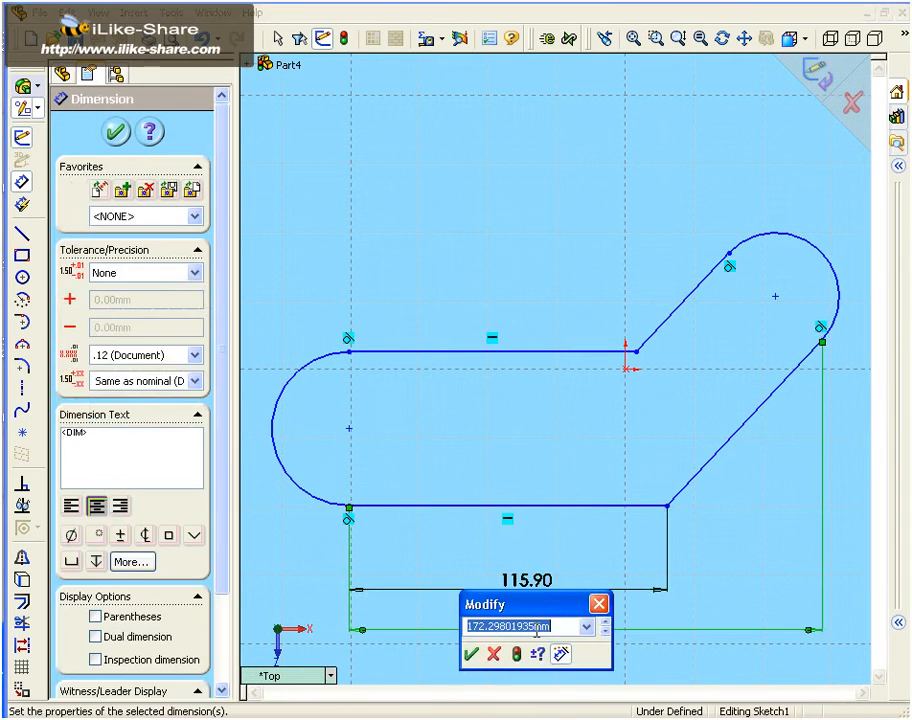
{"action": "left_click", "coordinate": [475, 655]}
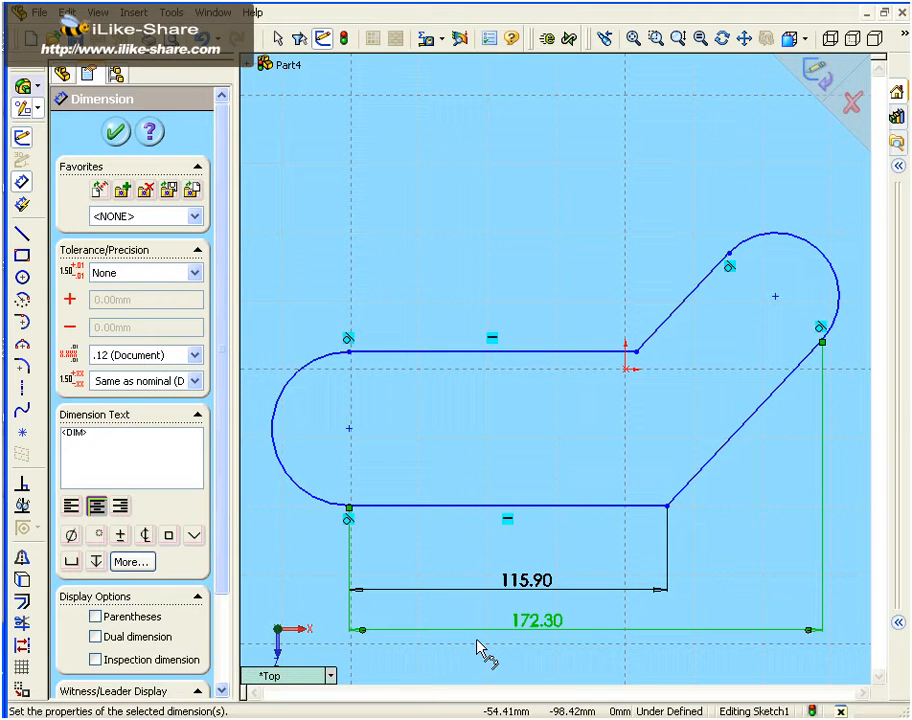
Add a radius dimension to the arc at the profile's upper right end, keeping its sketched size
{"action": "left_click", "coordinate": [816, 256]}
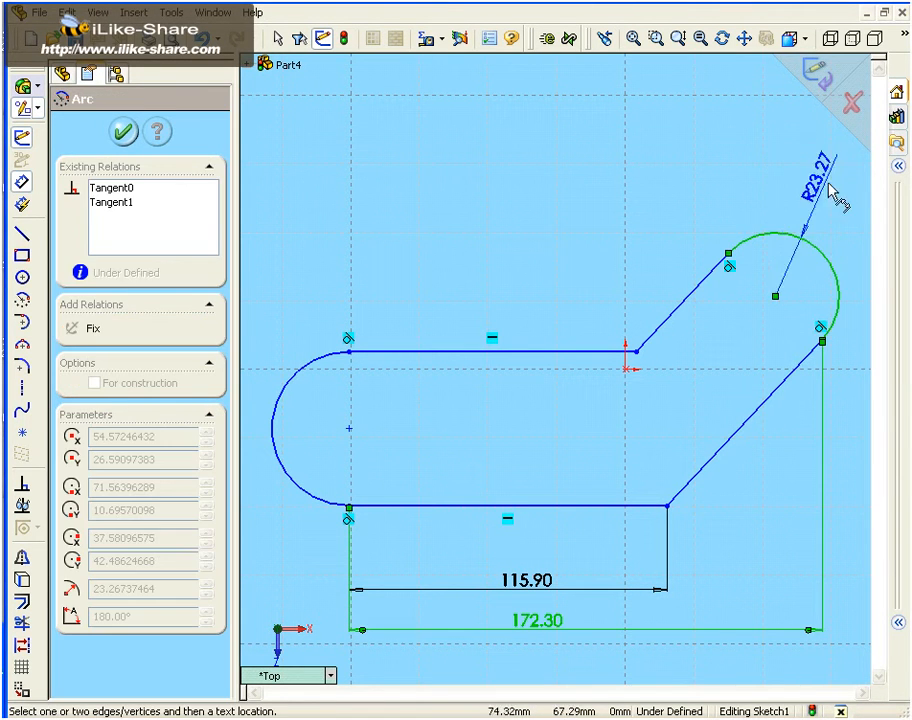
{"action": "left_click", "coordinate": [838, 226]}
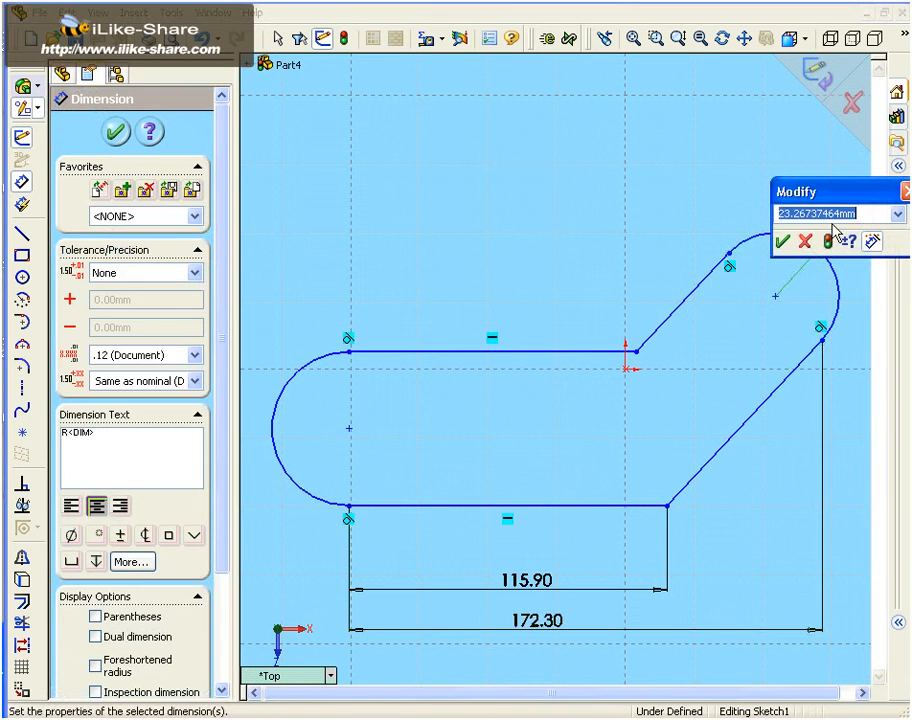
{"action": "left_click", "coordinate": [781, 242]}
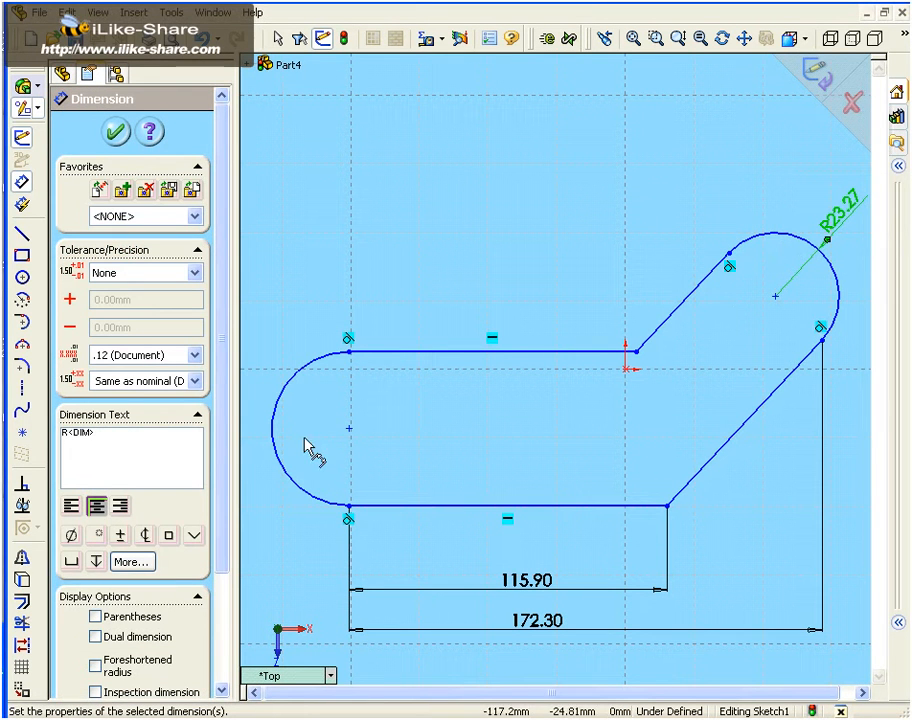
{"action": "left_click", "coordinate": [349, 428]}
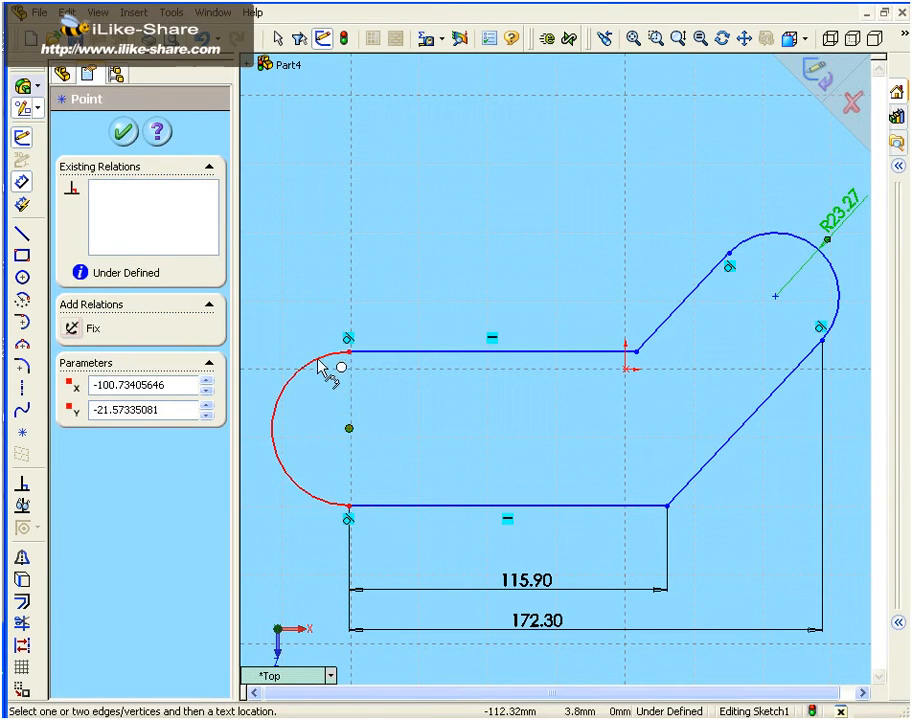
{"action": "left_click", "coordinate": [318, 366]}
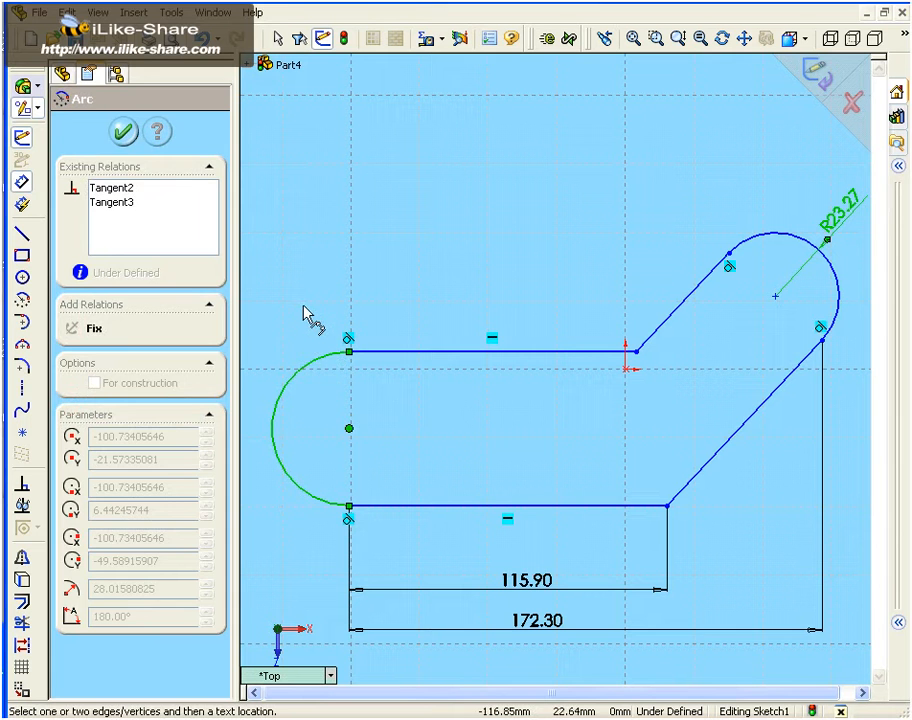
{"action": "left_click", "coordinate": [310, 316]}
{"action": "left_click", "coordinate": [468, 388]}
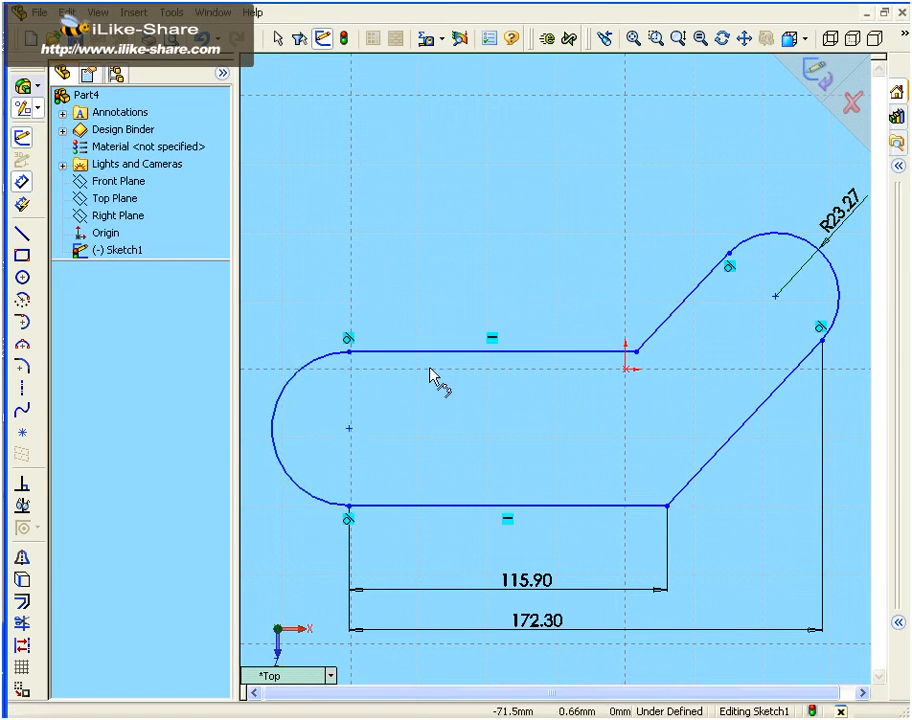
Add a radius dimension to the arc at the profile's left end, keeping its sketched size
{"action": "left_click", "coordinate": [328, 360]}
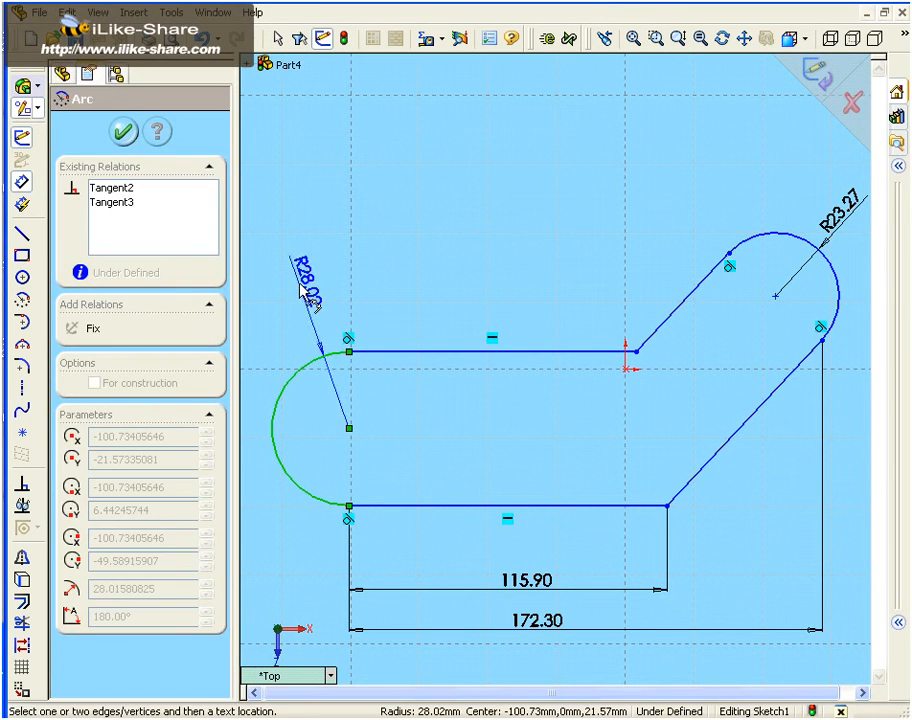
{"action": "left_click", "coordinate": [305, 296]}
{"action": "left_click", "coordinate": [236, 308]}
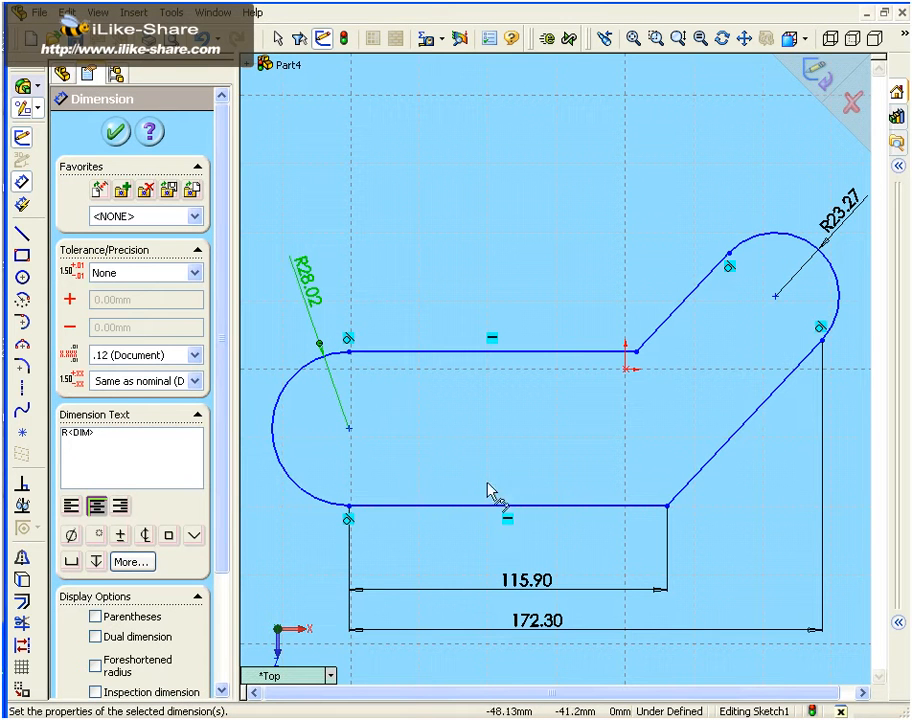
Dimension the angle between the lower horizontal line and the adjoining long slanted line, placing it inside the profile
{"action": "left_click", "coordinate": [572, 508]}
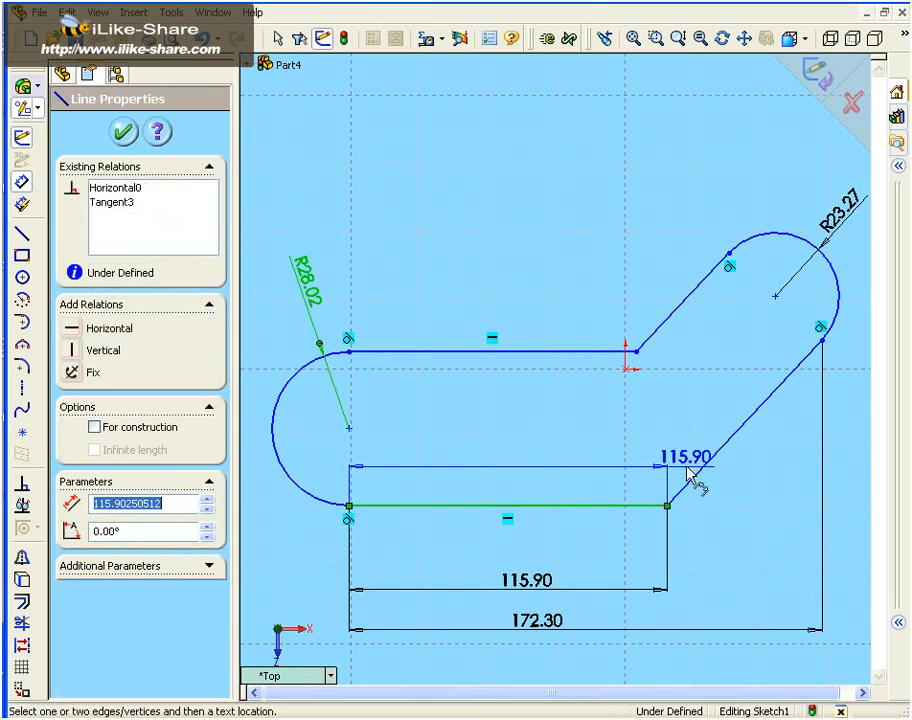
{"action": "left_click", "coordinate": [704, 465]}
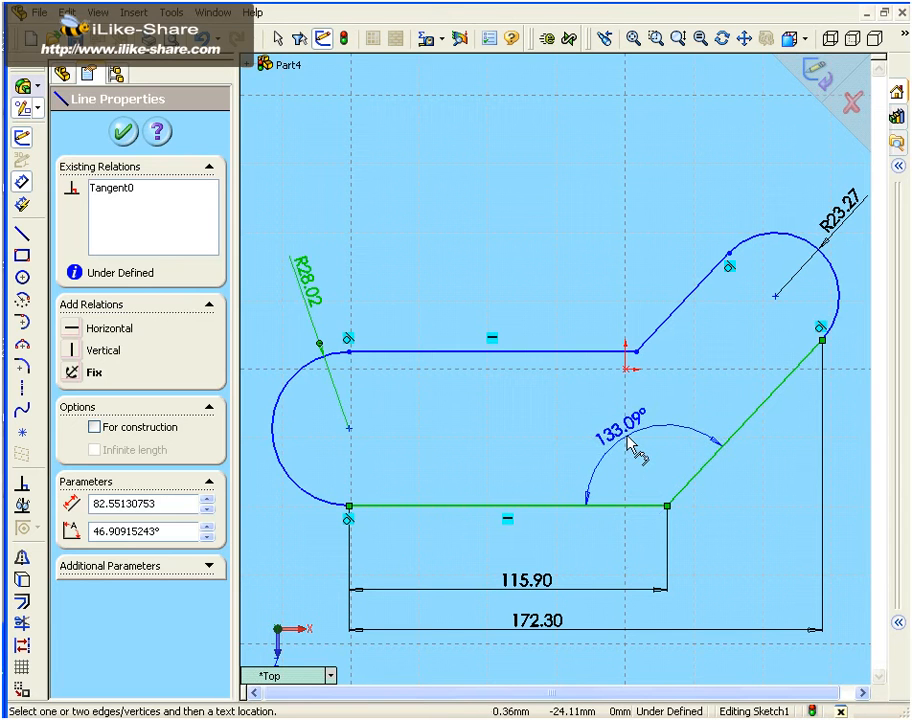
{"action": "left_click", "coordinate": [630, 443]}
{"action": "left_click", "coordinate": [561, 461]}
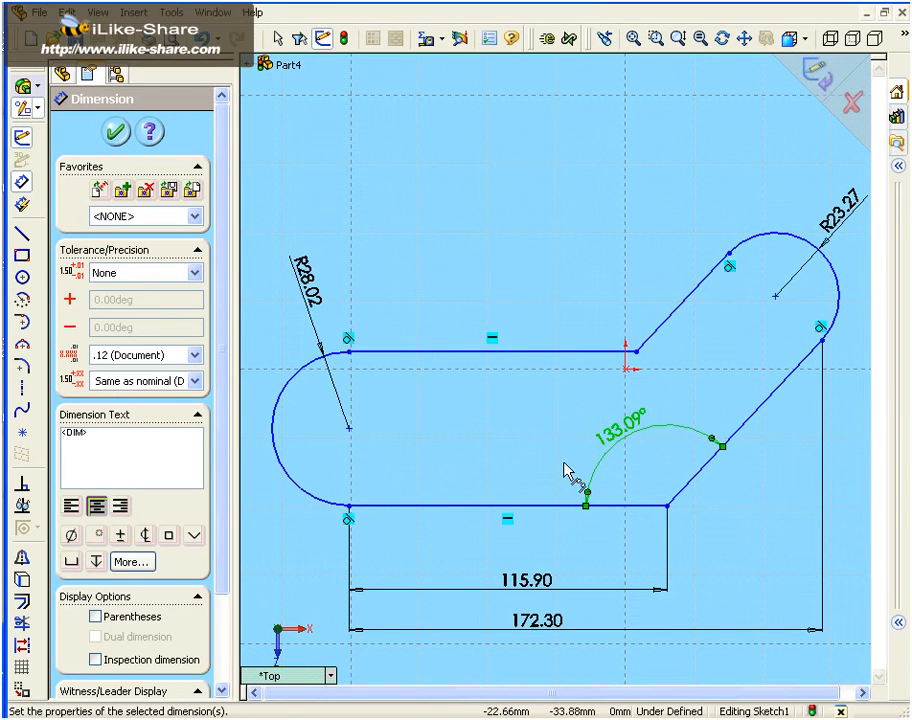
Dimension the length of the profile's upper horizontal line above it, accepting the sketched length
{"action": "left_click", "coordinate": [525, 351]}
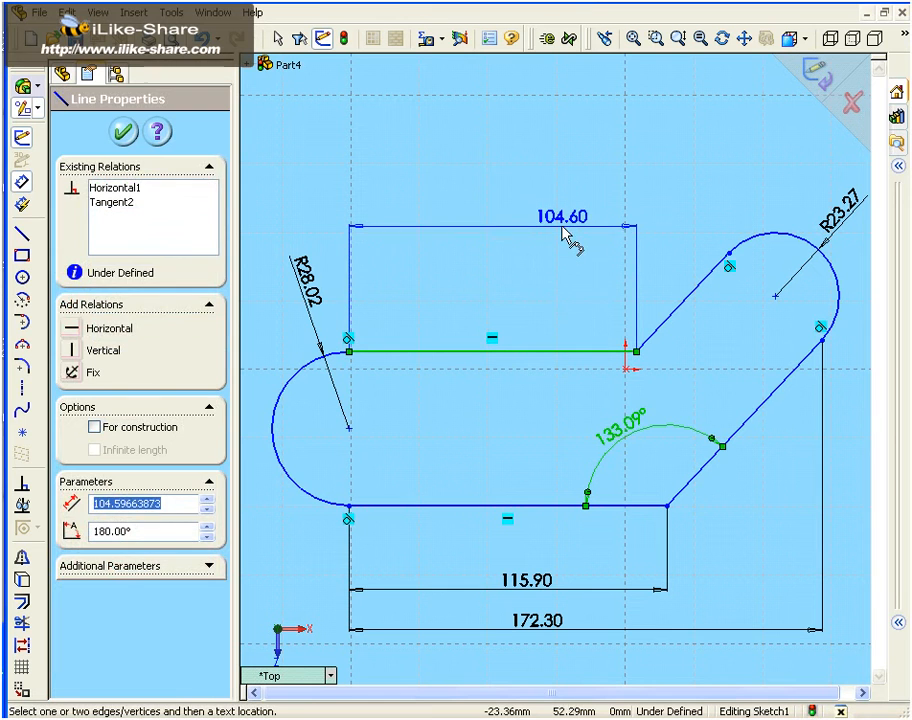
{"action": "left_click", "coordinate": [569, 227]}
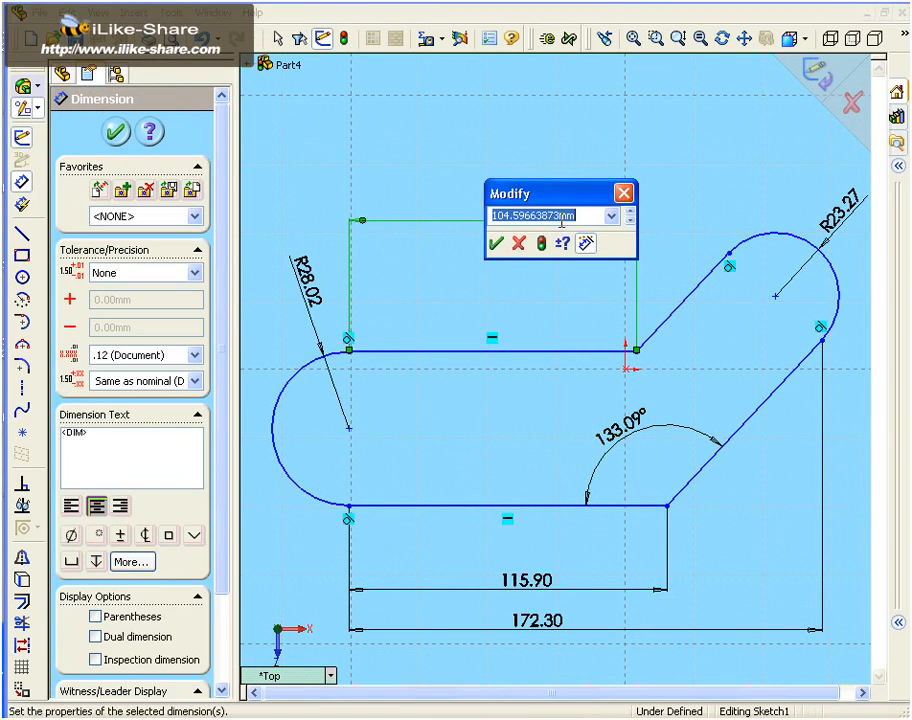
{"action": "left_click", "coordinate": [495, 243]}
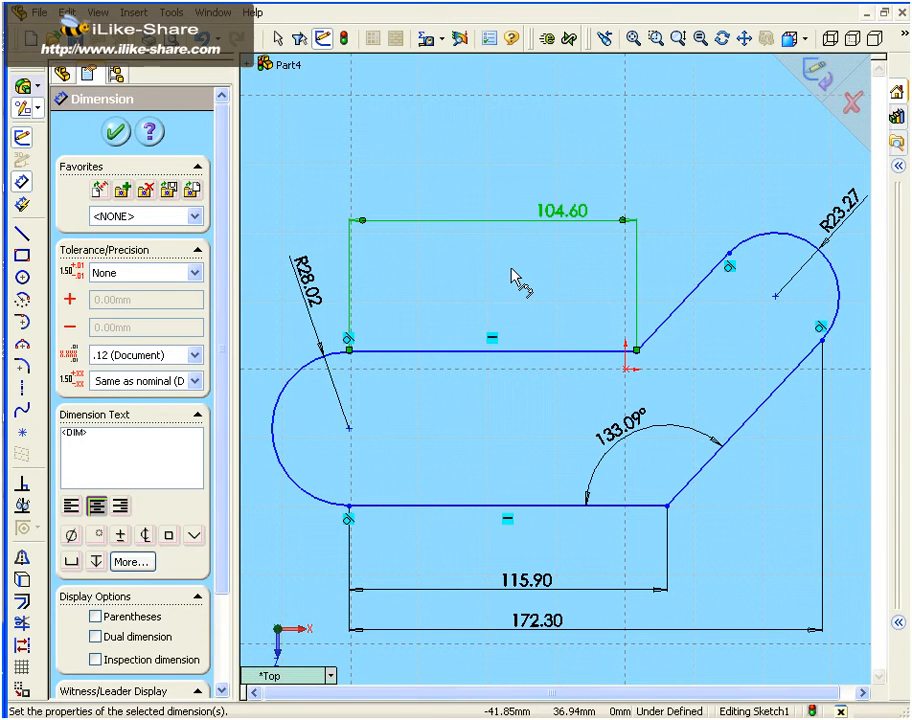
Dimension the horizontal distance from the origin to the upper line's left endpoint, keeping the sketched distance
{"action": "left_click", "coordinate": [626, 370]}
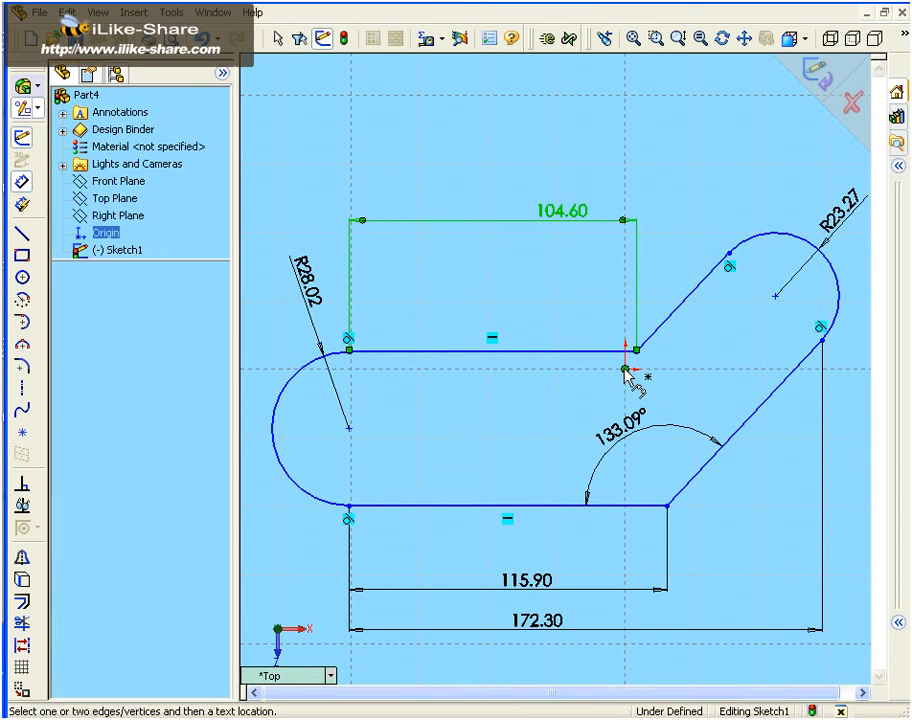
{"action": "left_click", "coordinate": [350, 350]}
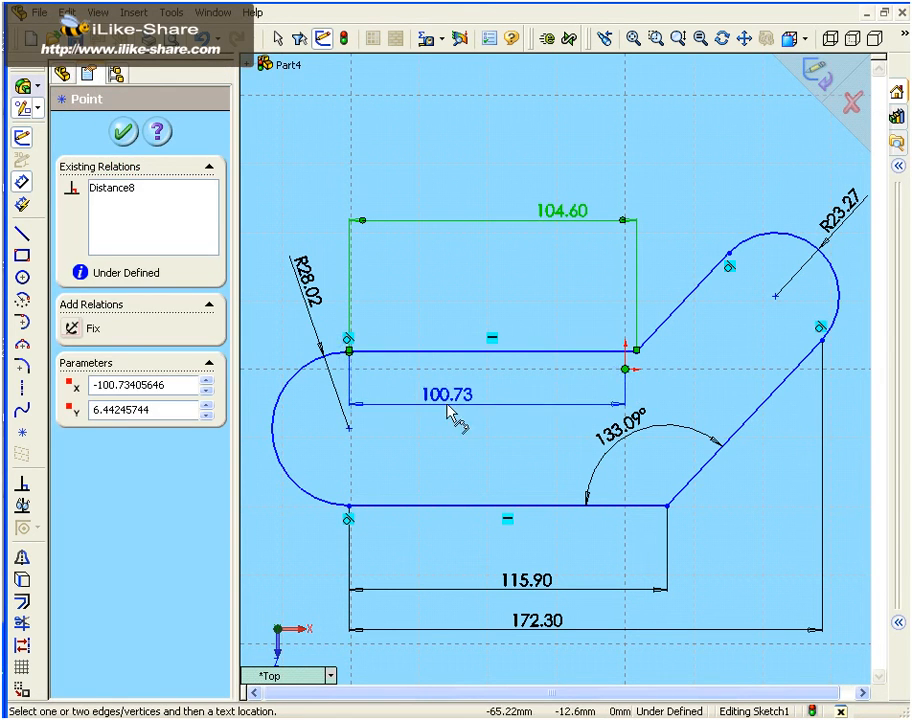
{"action": "left_click", "coordinate": [453, 396]}
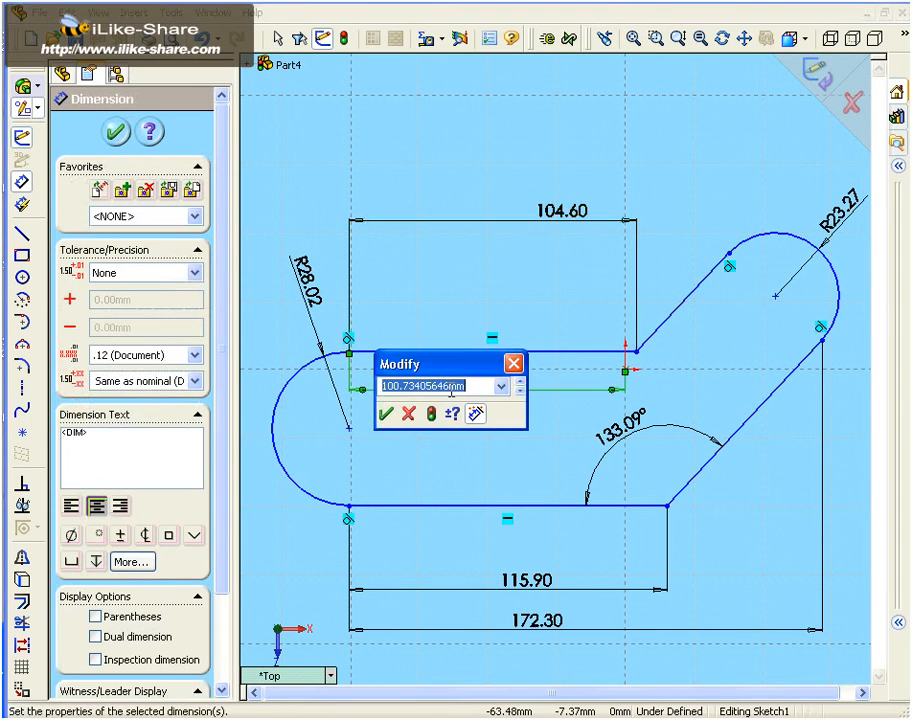
{"action": "left_click", "coordinate": [386, 413]}
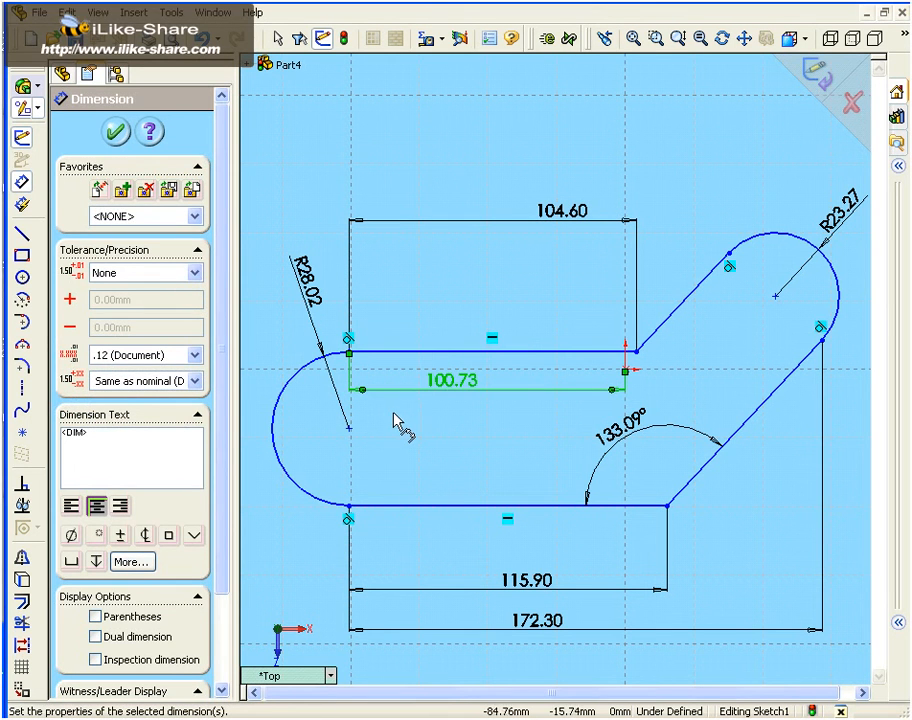
{"action": "key", "text": "Escape"}
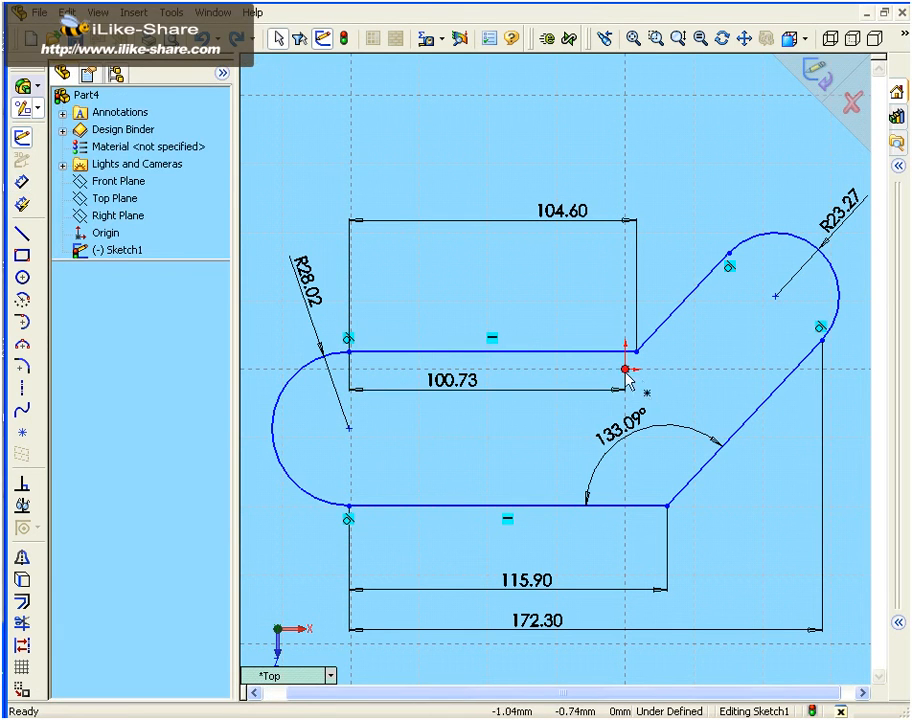
Dimension the vertical distance between the origin and the left arc's center point, keeping the sketched distance
{"action": "left_click", "coordinate": [349, 429]}
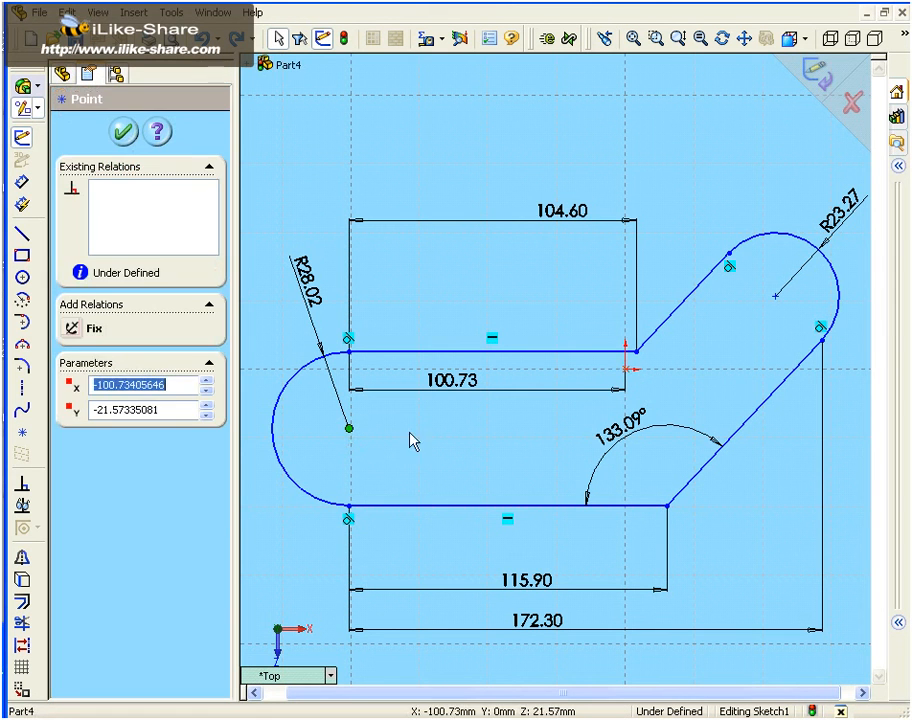
{"action": "left_click", "coordinate": [625, 370]}
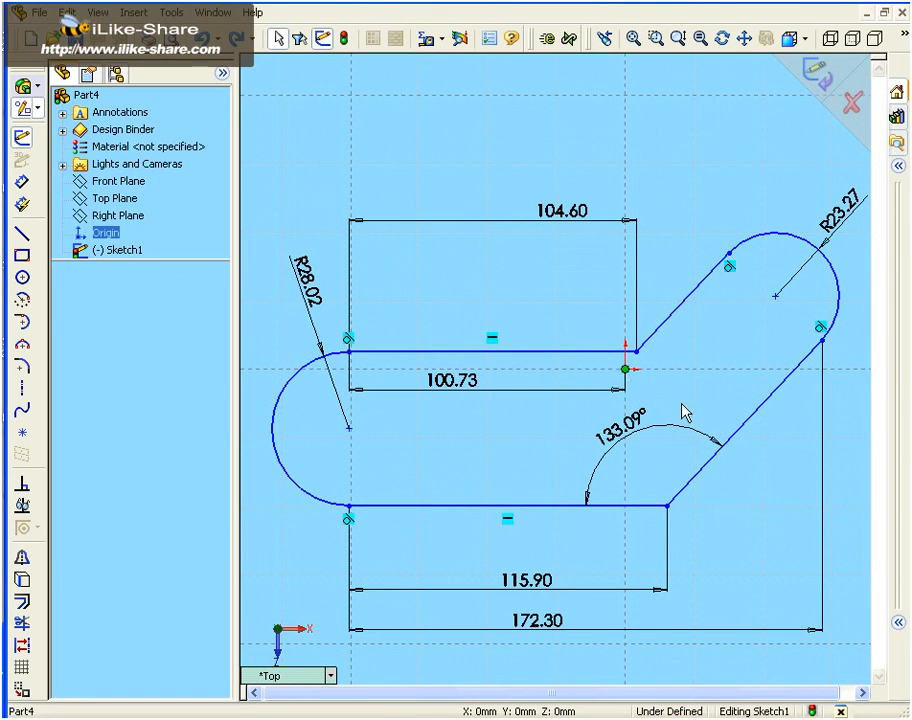
{"action": "key", "text": "Return"}
{"action": "left_click", "coordinate": [631, 372]}
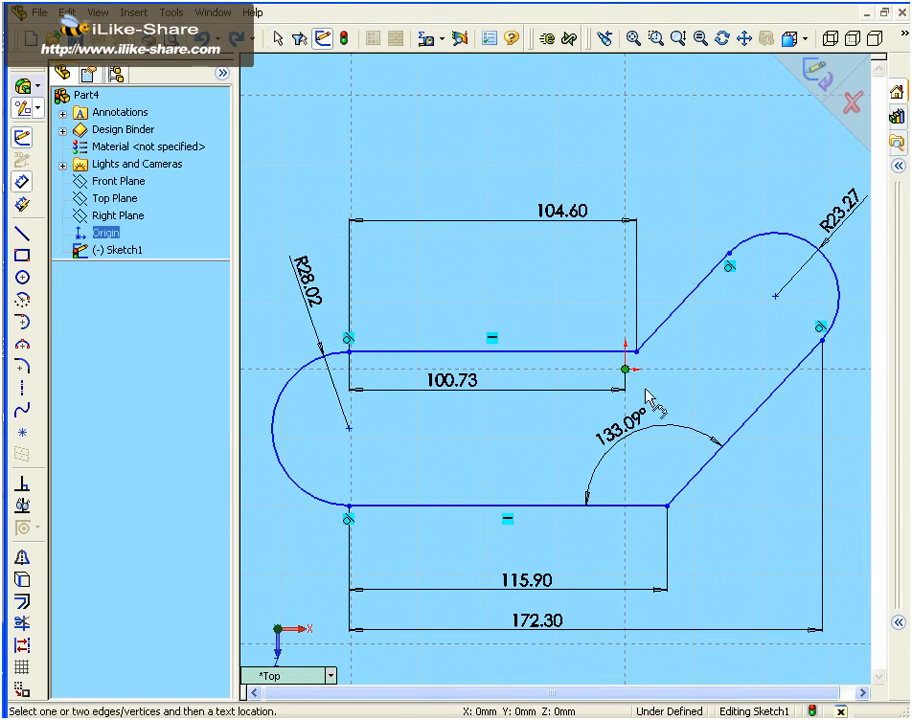
{"action": "left_click", "coordinate": [349, 428]}
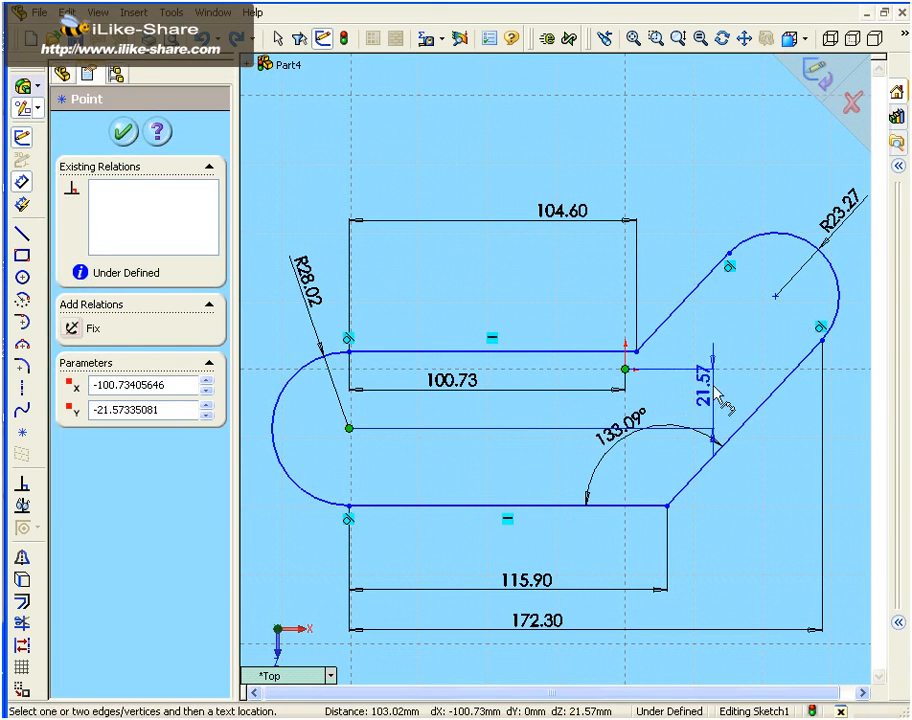
{"action": "left_click", "coordinate": [650, 375]}
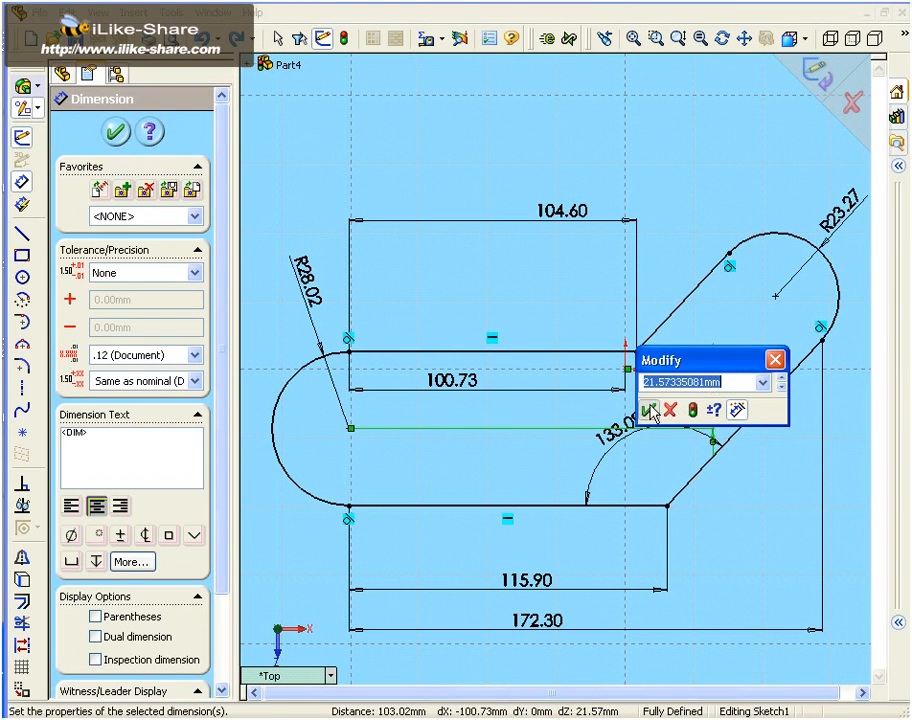
{"action": "left_click", "coordinate": [649, 410]}
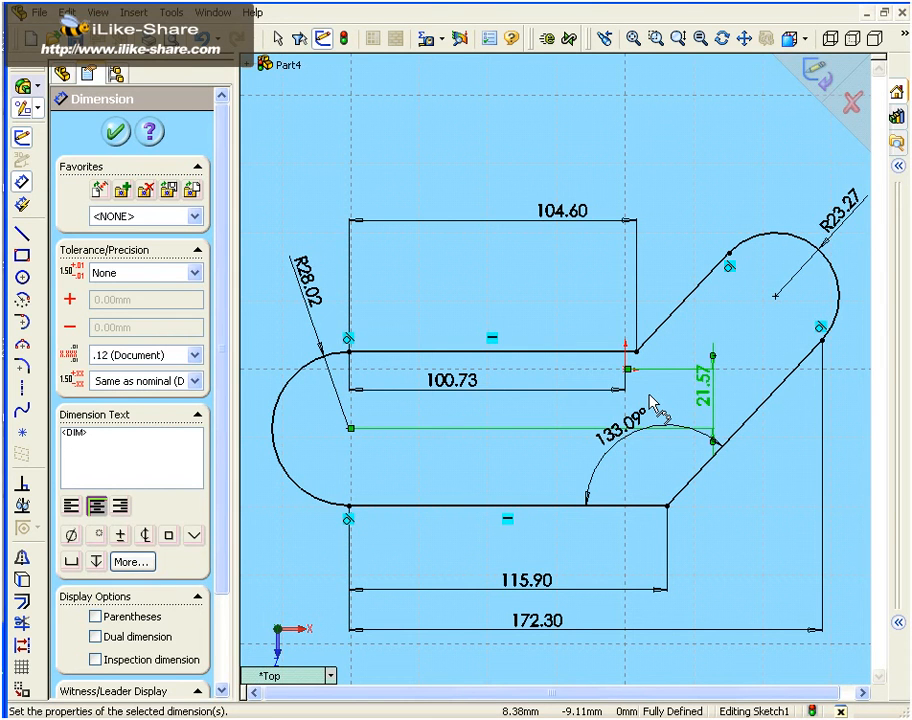
{"action": "left_click", "coordinate": [117, 133]}
Extrude the closed profile as a boss with a blind depth of 20 mm from the sketch plane
{"action": "left_click", "coordinate": [22, 87]}
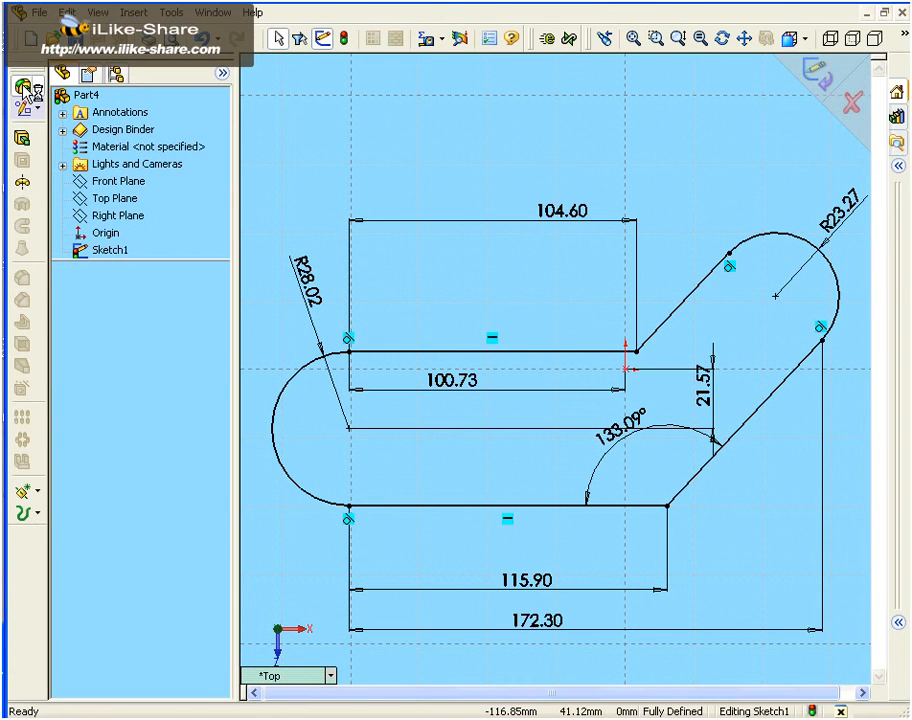
{"action": "left_click", "coordinate": [20, 137]}
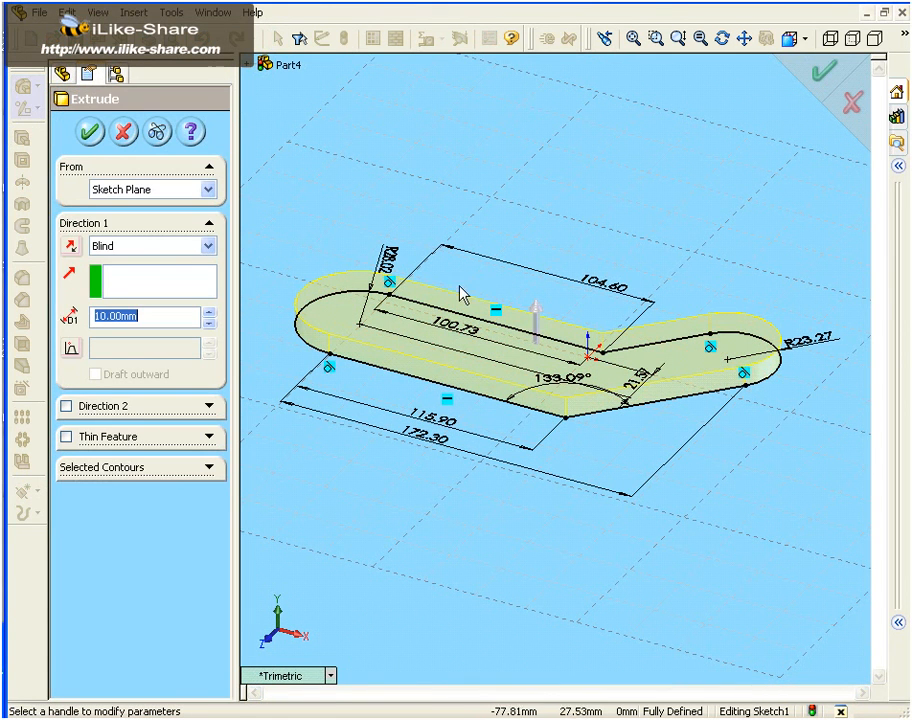
{"action": "left_click", "coordinate": [535, 313]}
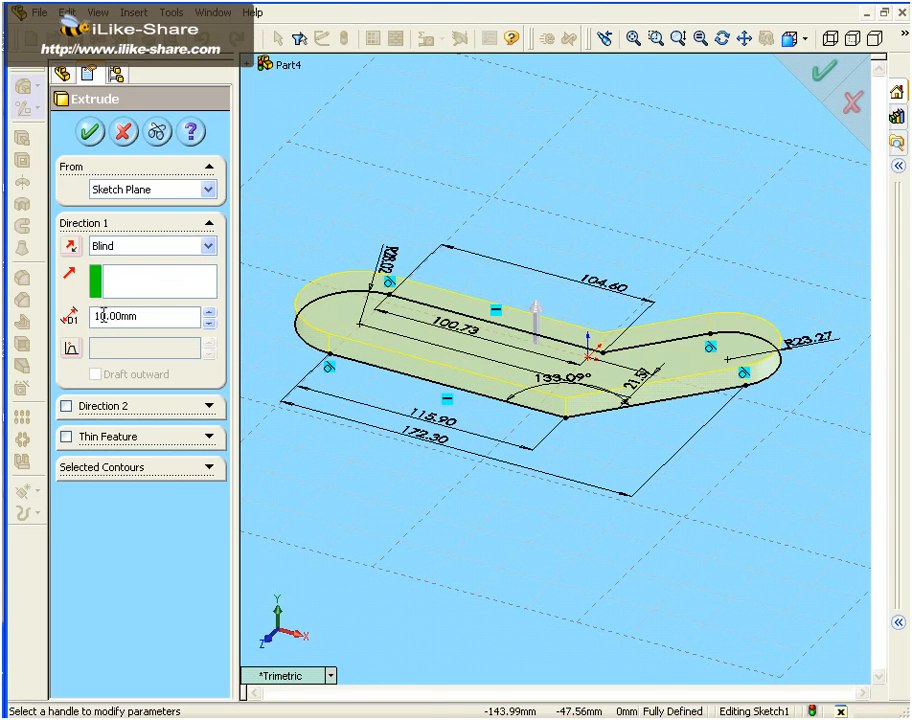
{"action": "double_click", "coordinate": [97, 316]}
{"action": "type", "text": "20"}
{"action": "left_click", "coordinate": [95, 138]}
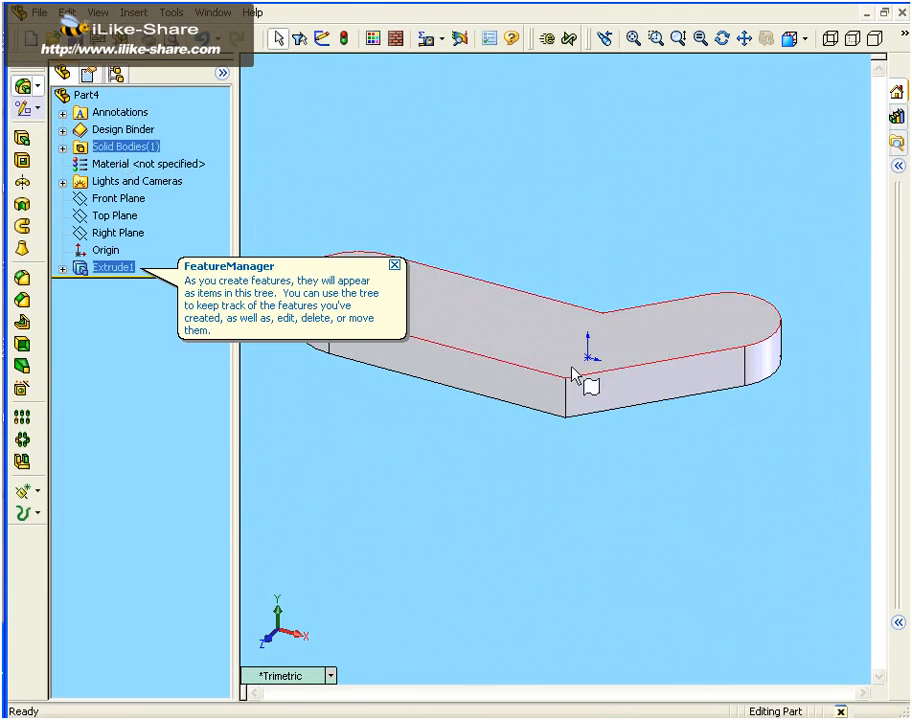